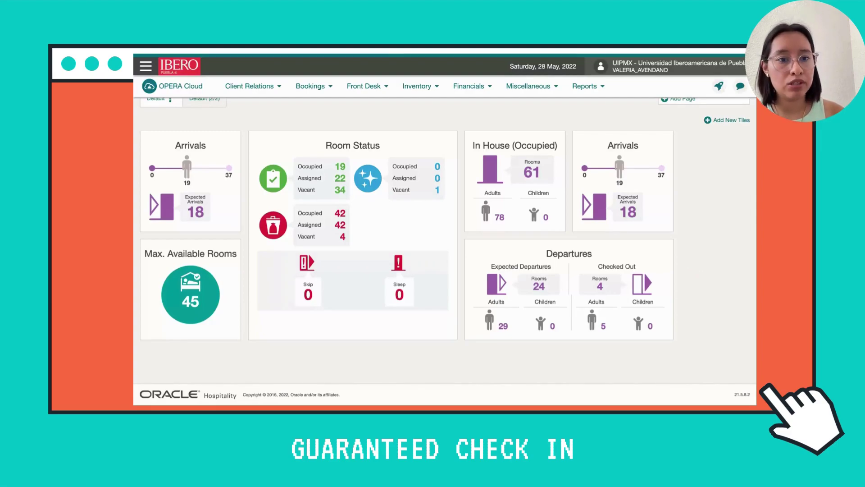
# - Return to the top of the home dashboard and bring up the Front Desk menu
pyautogui.scroll(2, 445, 248)
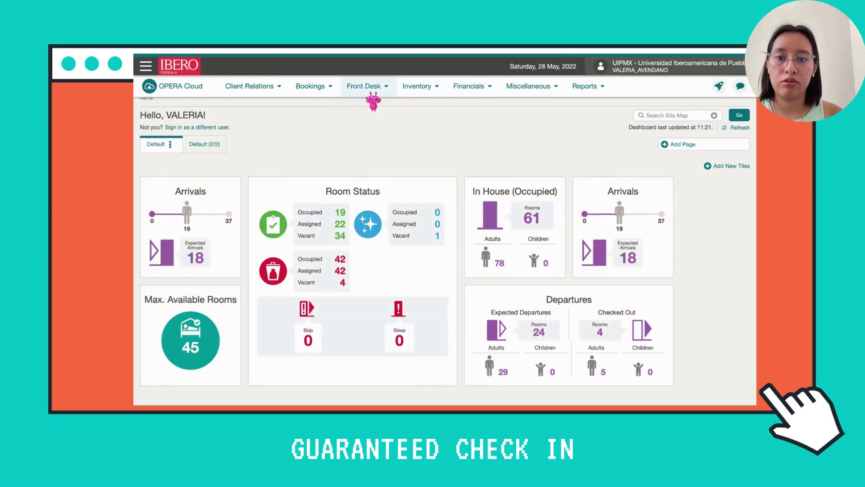
pyautogui.click(373, 93)
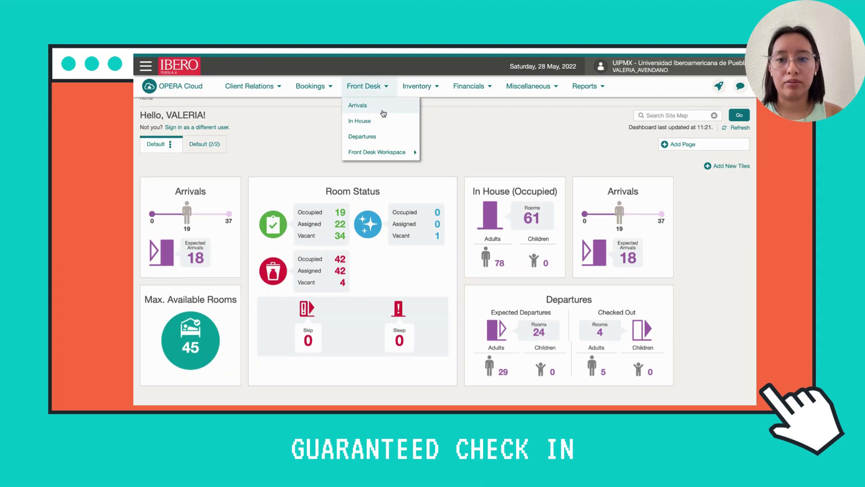
# - Search Front Desk arrivals with a Created On date of 28-05-2022
pyautogui.click(383, 113)
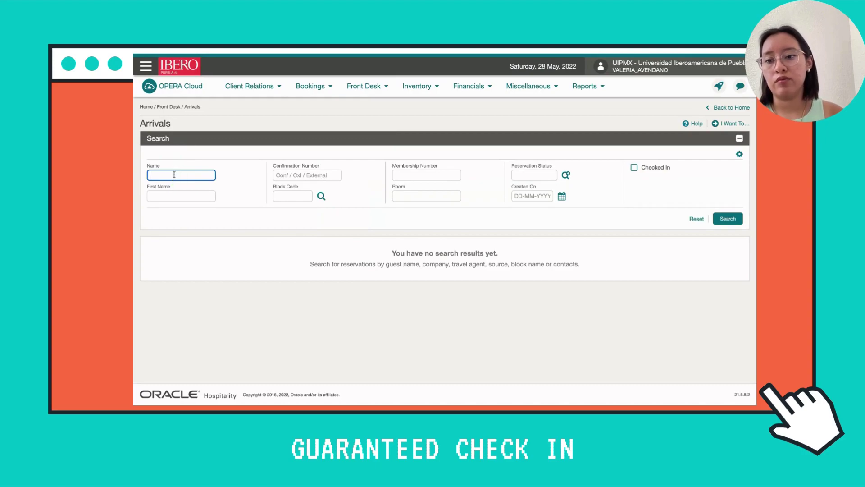
pyautogui.click(289, 176)
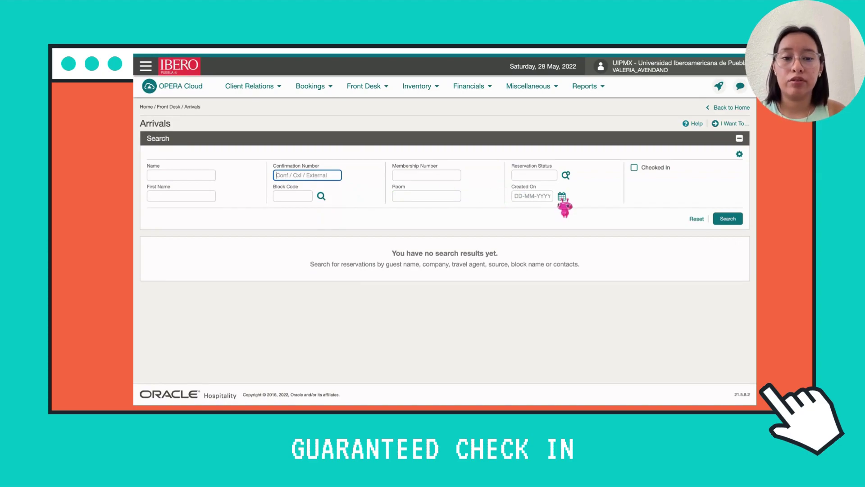
pyautogui.click(562, 196)
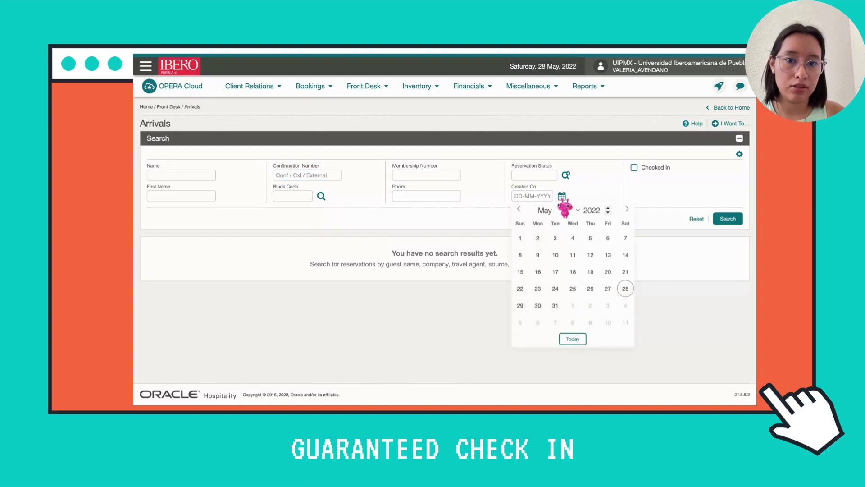
pyautogui.click(626, 289)
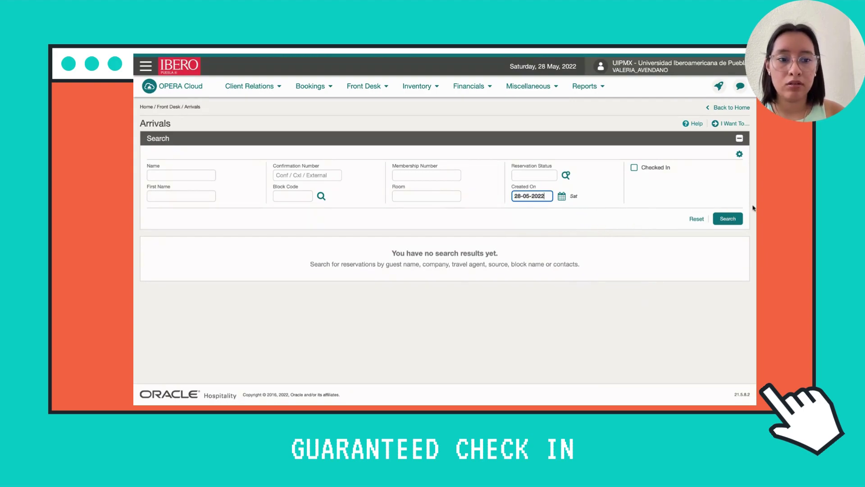
pyautogui.click(727, 222)
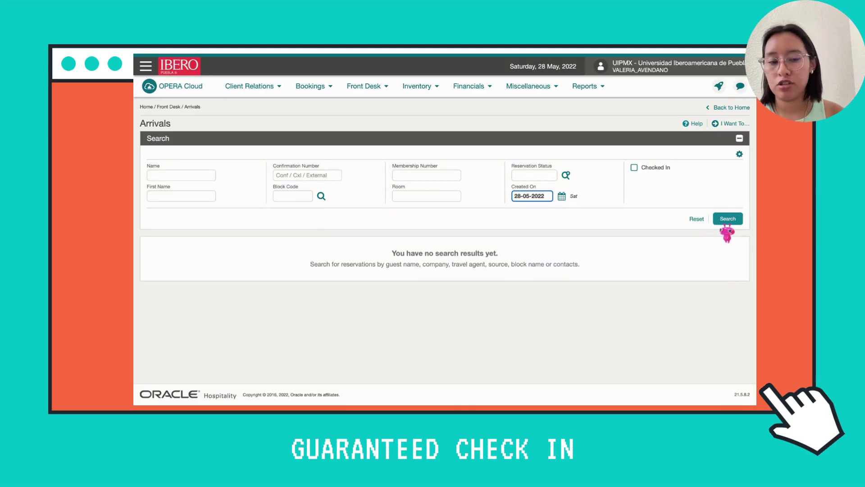
pyautogui.click(727, 222)
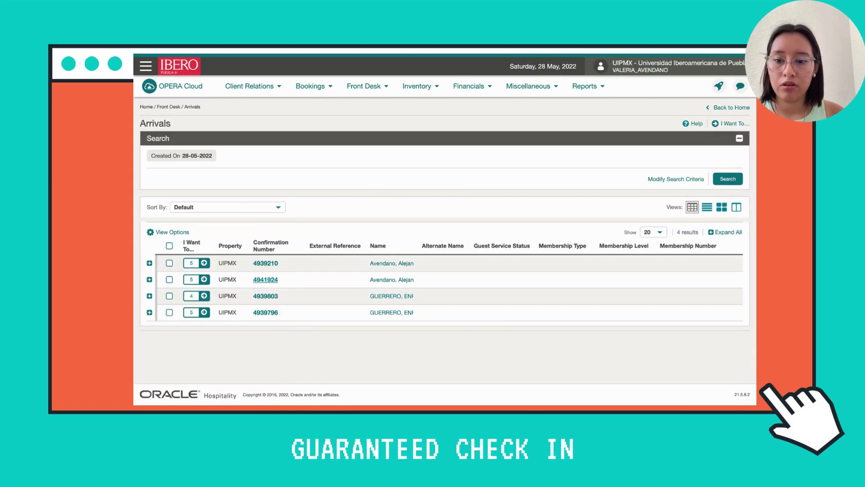
# - Open the second arrival's reservation and review its DBL, RACK 2,700.00 MXN stay, 28-05-2022 to 30-05-2022
pyautogui.click(266, 279)
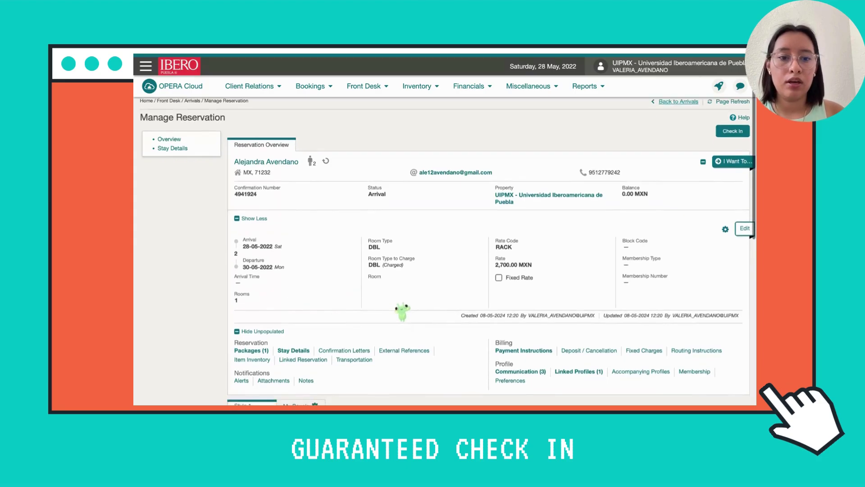
pyautogui.scroll(-1, 403, 311)
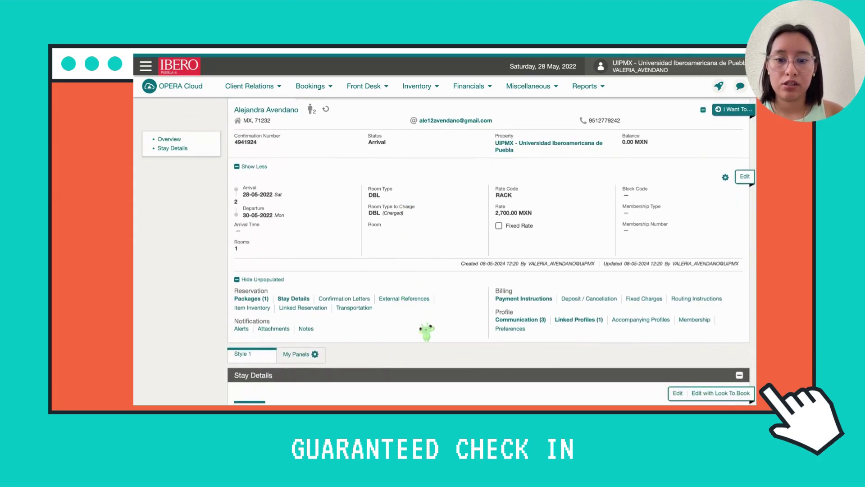
pyautogui.scroll(-5, 427, 311)
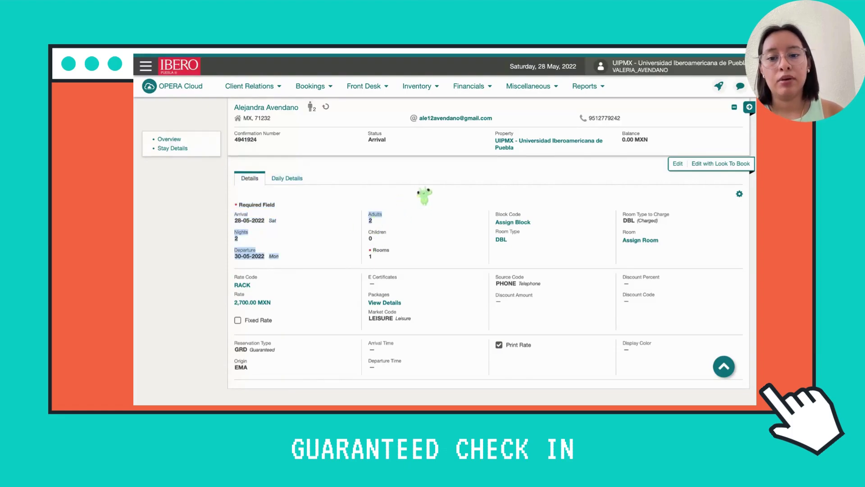
pyautogui.scroll(5, 434, 198)
pyautogui.scroll(3, 443, 294)
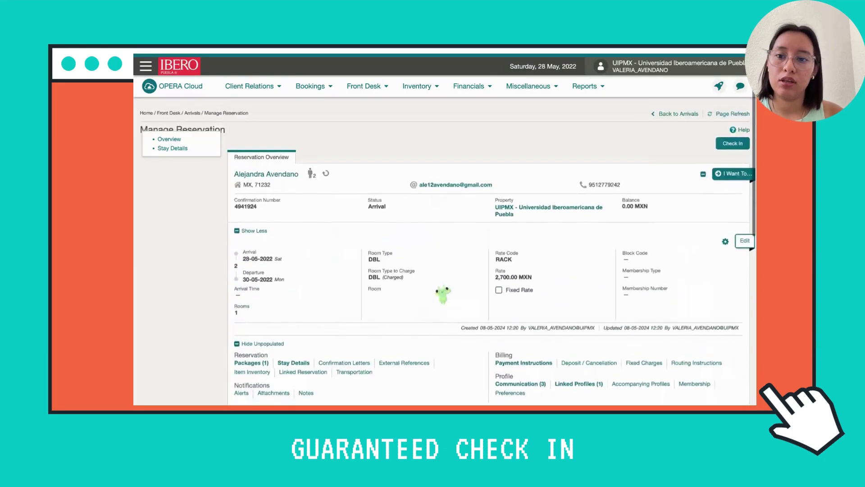
pyautogui.scroll(-2, 443, 294)
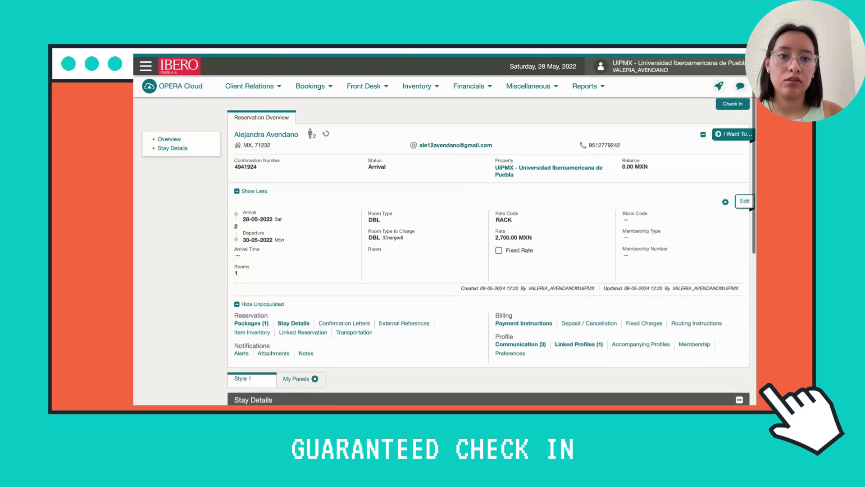
pyautogui.tripleClick(252, 218)
pyautogui.click(320, 234)
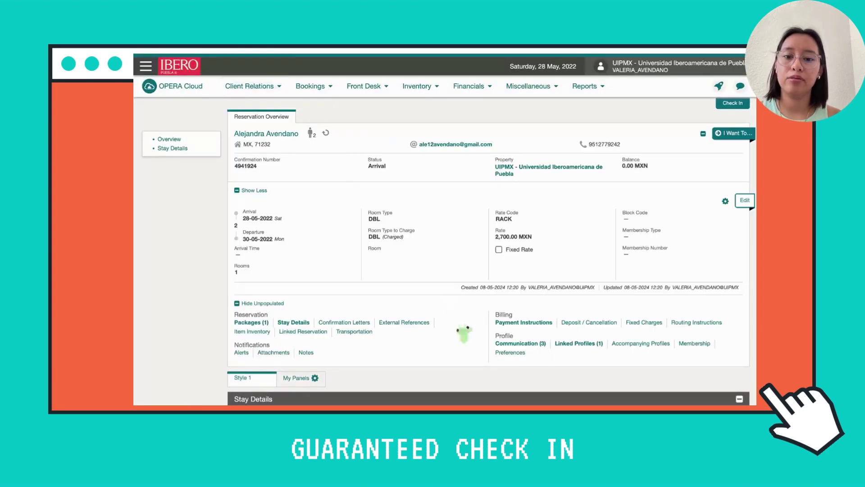
pyautogui.scroll(-5, 464, 332)
pyautogui.scroll(5, 464, 333)
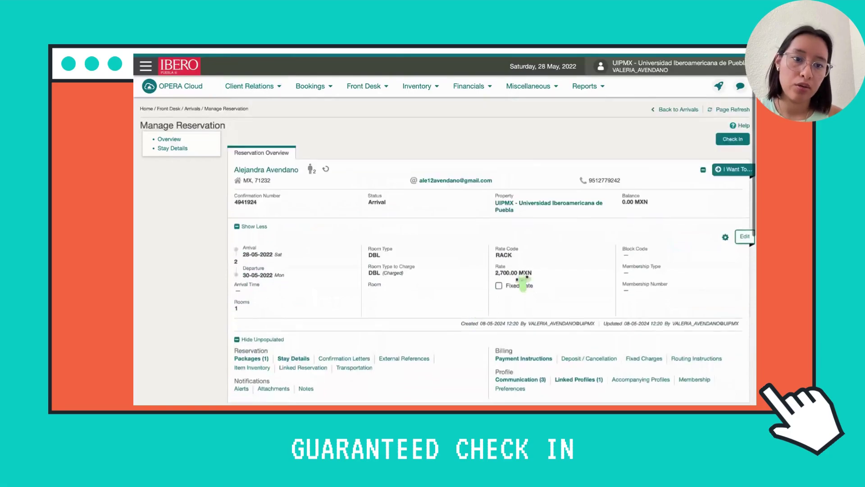
# - Begin check-in and accept the inspected suggested room 300 instead of 301
pyautogui.click(729, 170)
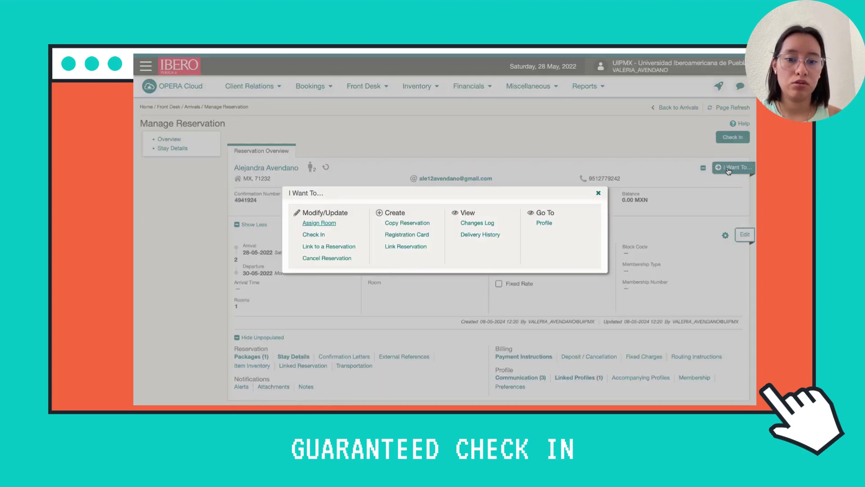
pyautogui.click(316, 236)
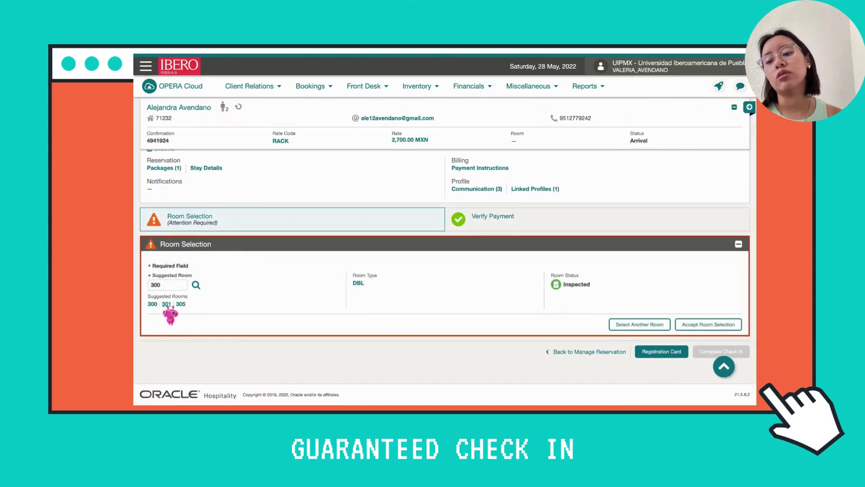
pyautogui.click(166, 305)
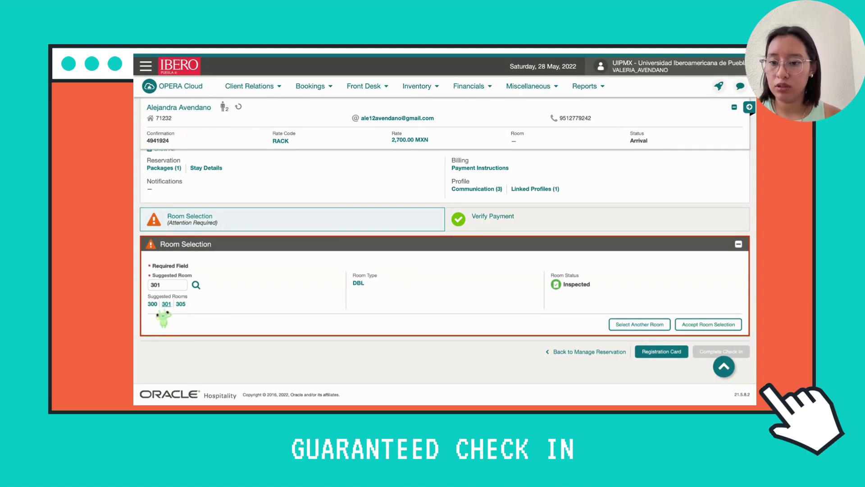
pyautogui.click(152, 305)
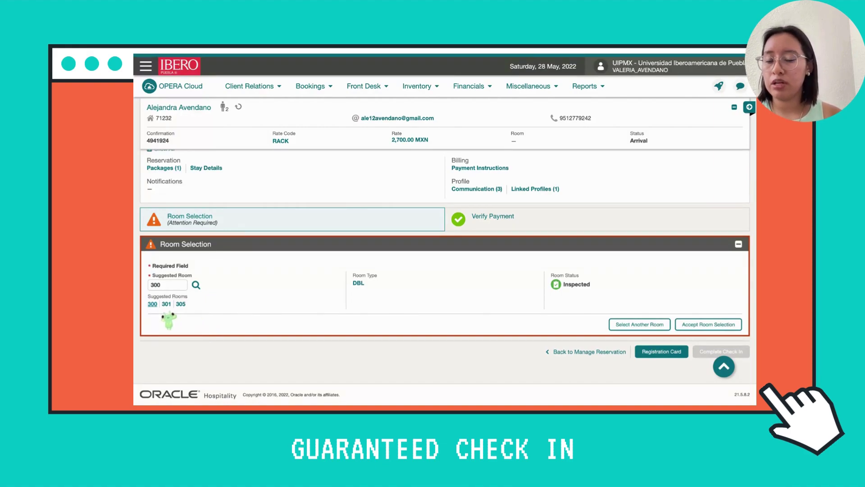
pyautogui.tripleClick(593, 288)
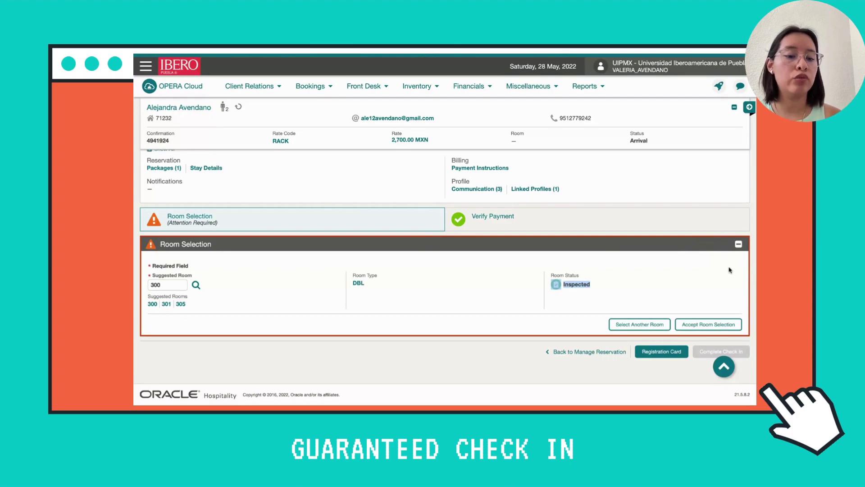
pyautogui.click(701, 331)
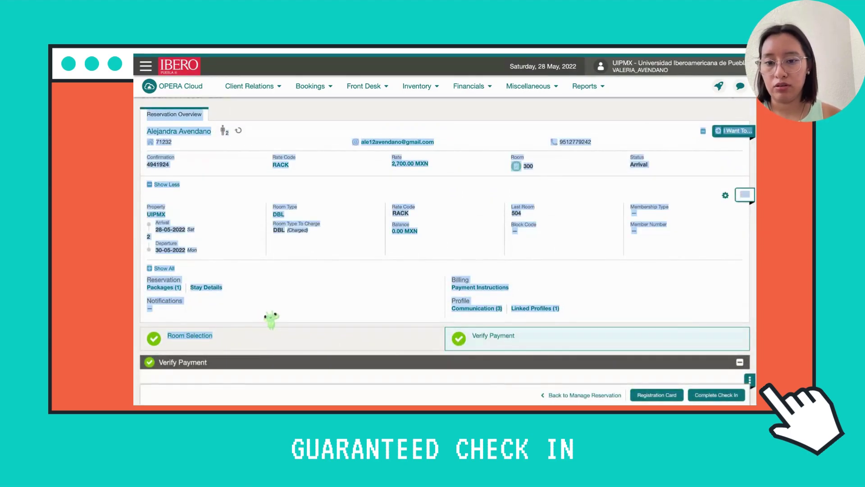
# - Change the verified payment method from MasterCard to VA - Visa
pyautogui.click(547, 349)
pyautogui.scroll(-3, 546, 349)
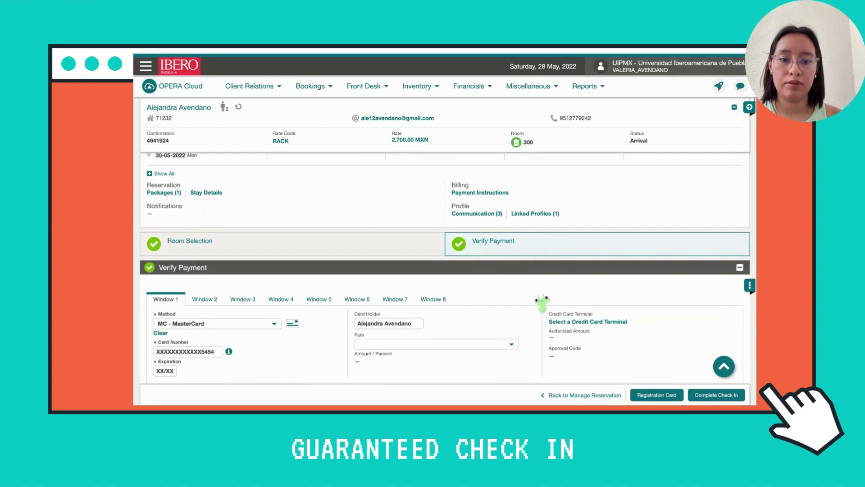
pyautogui.scroll(-2, 541, 299)
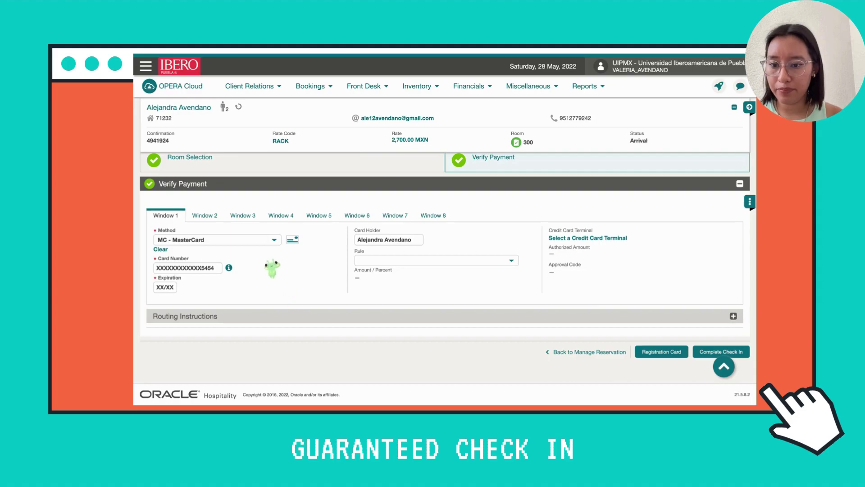
pyautogui.click(274, 242)
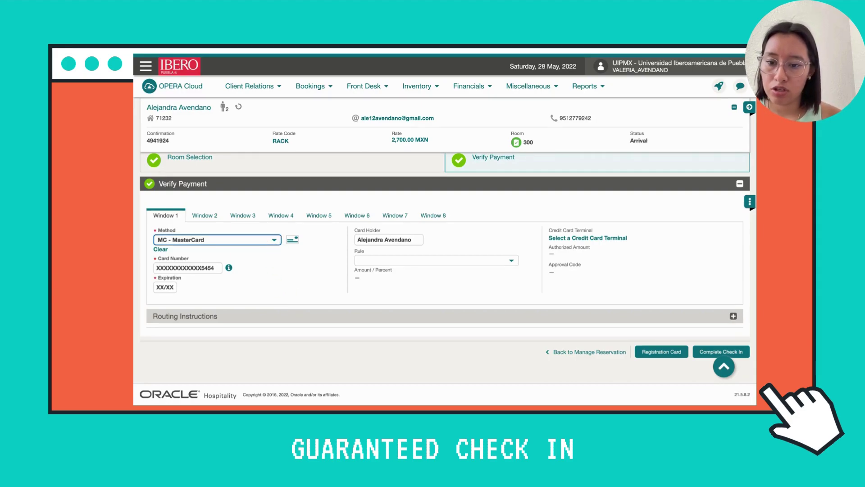
pyautogui.press('Down')
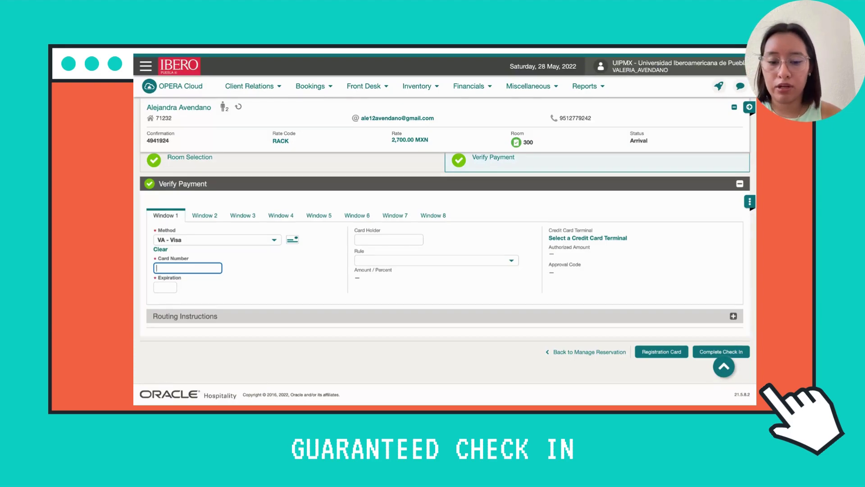
# - Enter the Visa card number, expiration date, and the guest's full name as card holder
pyautogui.write('4111111')
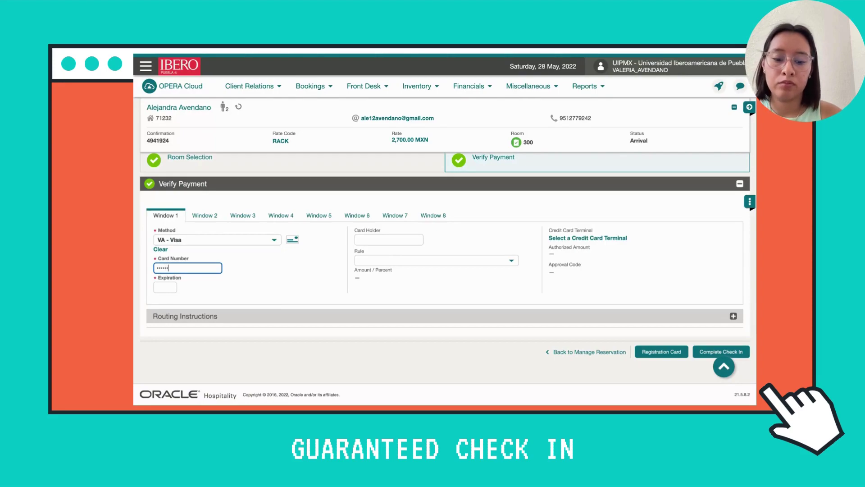
pyautogui.write('11111111')
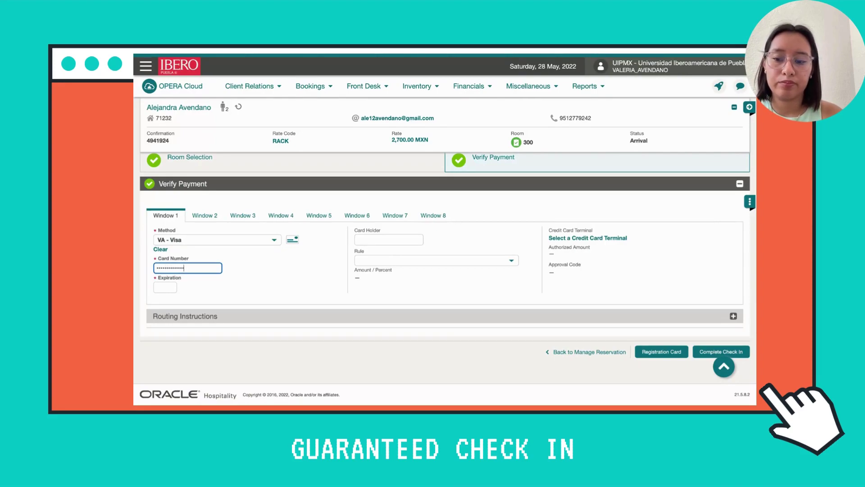
pyautogui.write('1')
pyautogui.press('Tab')
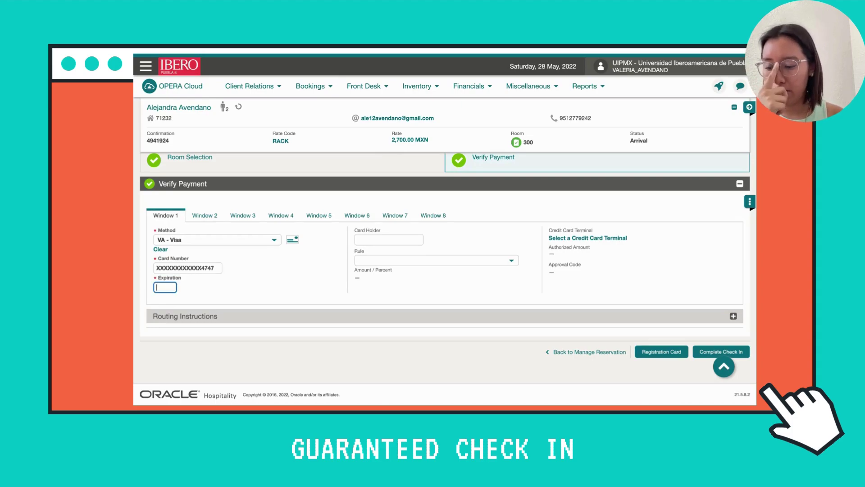
pyautogui.write('0')
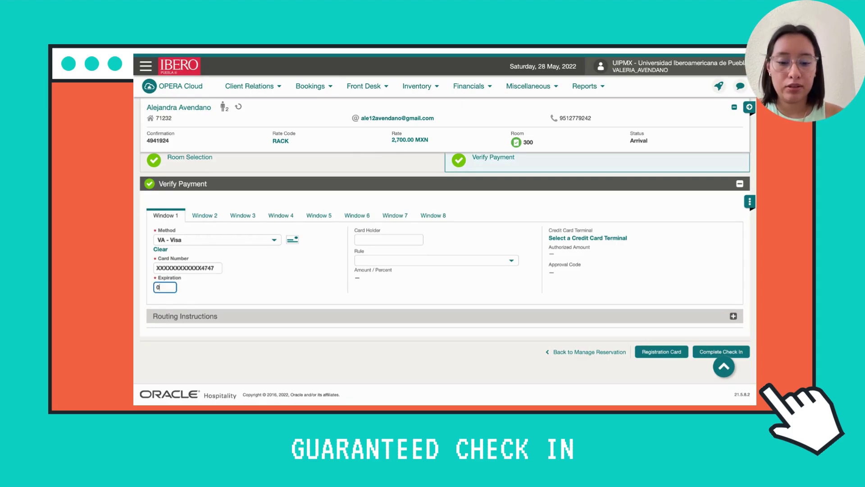
pyautogui.write('8/29')
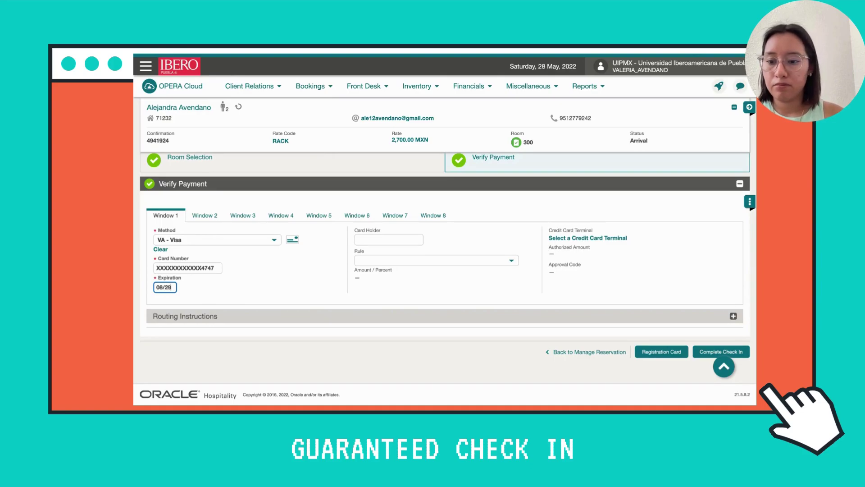
pyautogui.press('Tab')
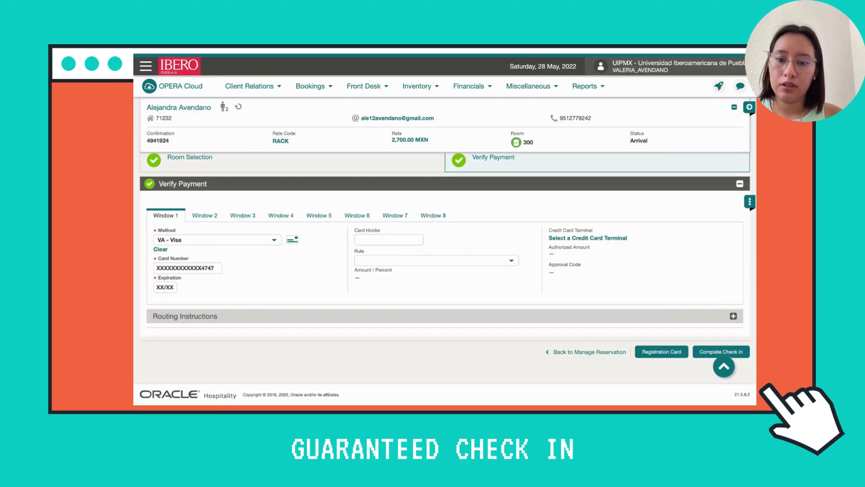
pyautogui.click(389, 239)
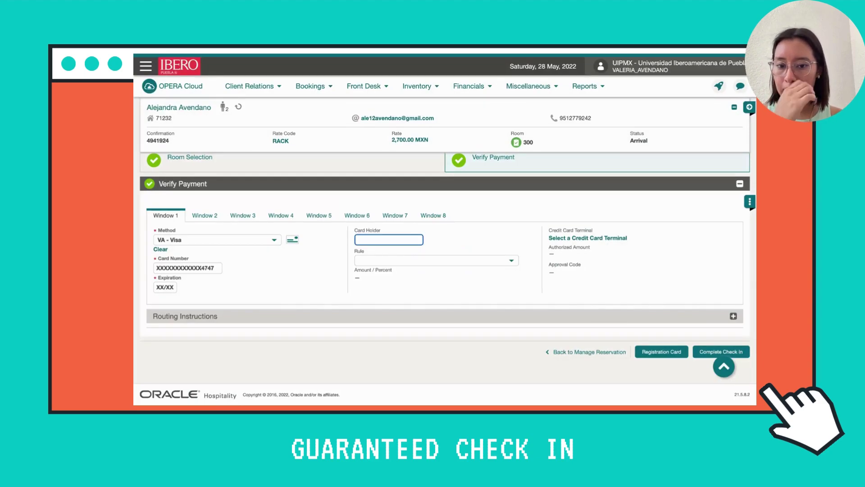
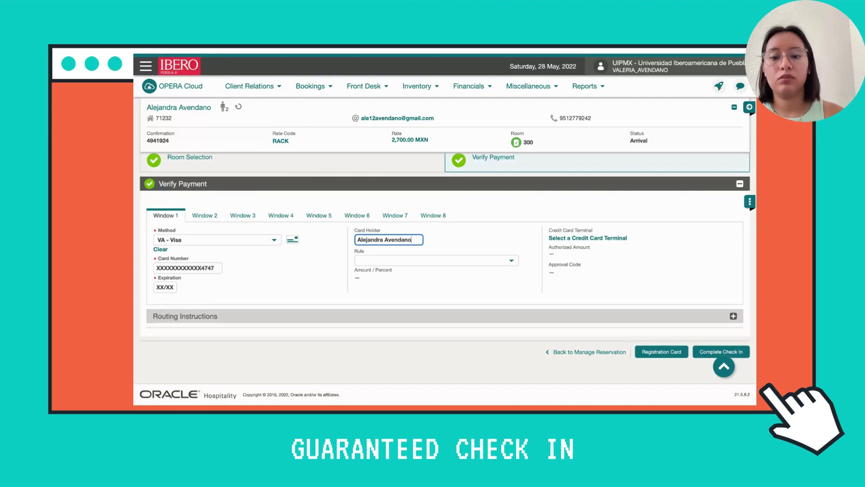
pyautogui.press('Tab')
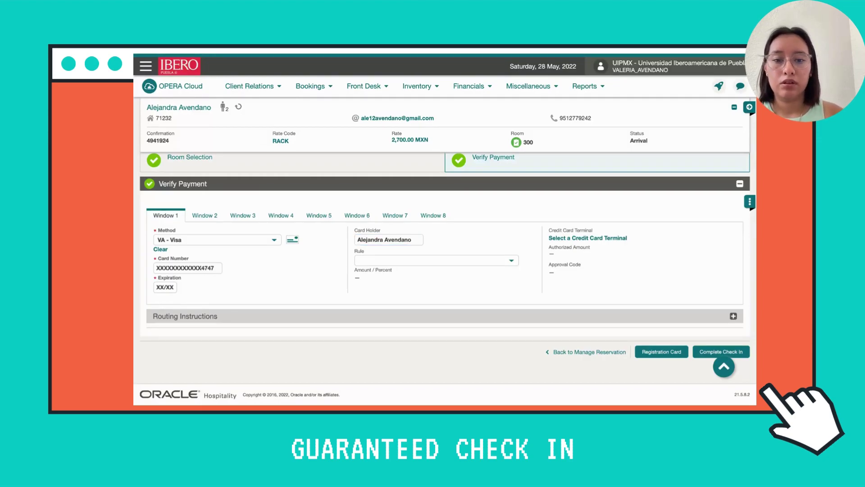
pyautogui.scroll(5, 445, 278)
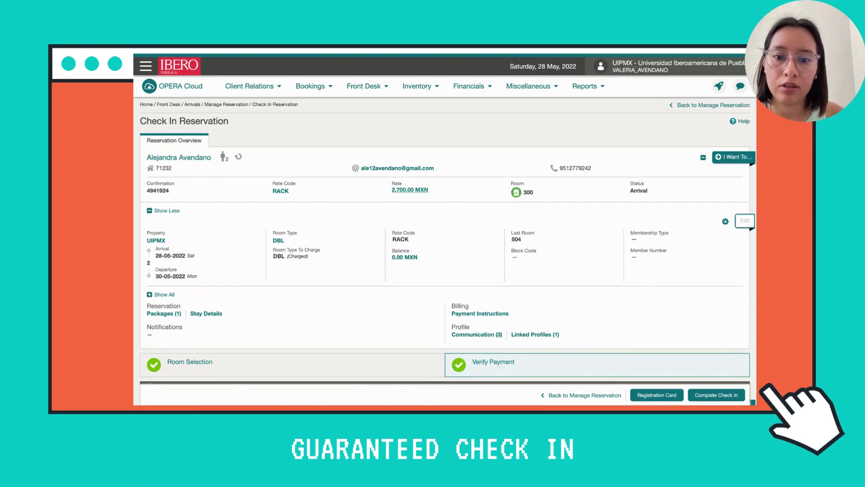
# - Open the Rate Info breakdown and select the 6,236.00 MXN estimated total
pyautogui.click(410, 189)
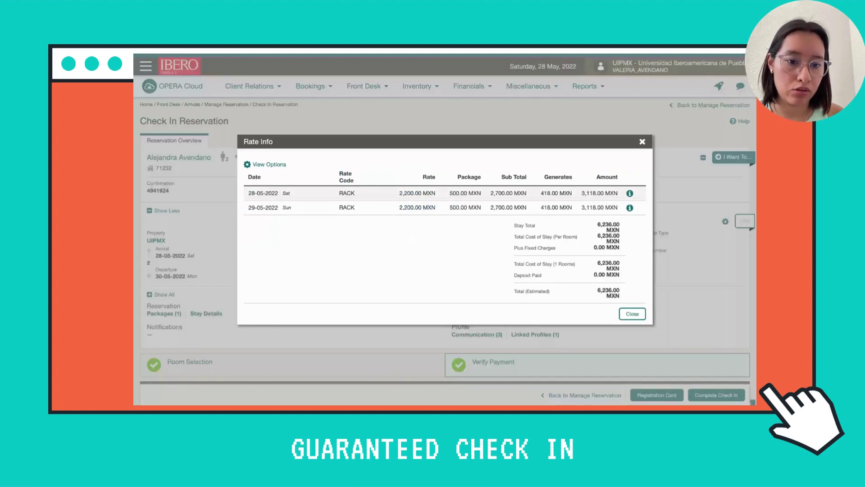
pyautogui.moveTo(599, 290); pyautogui.dragTo(621, 297)
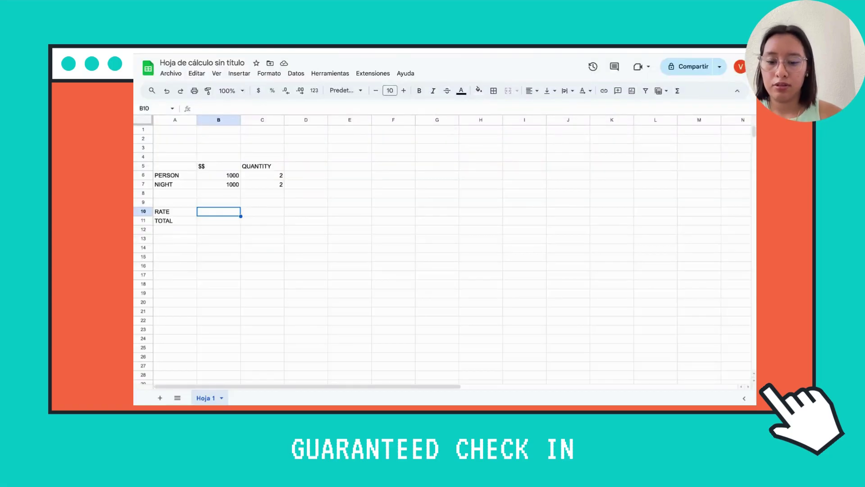
# - Enter 6236 in Google Sheets cell B10, then close the Rate Info dialog
pyautogui.write('6236')
pyautogui.click(306, 229)
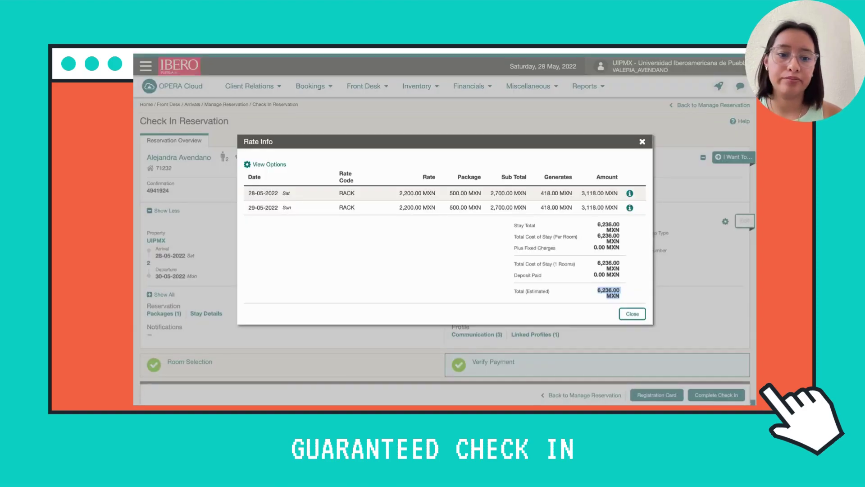
pyautogui.press('Return')
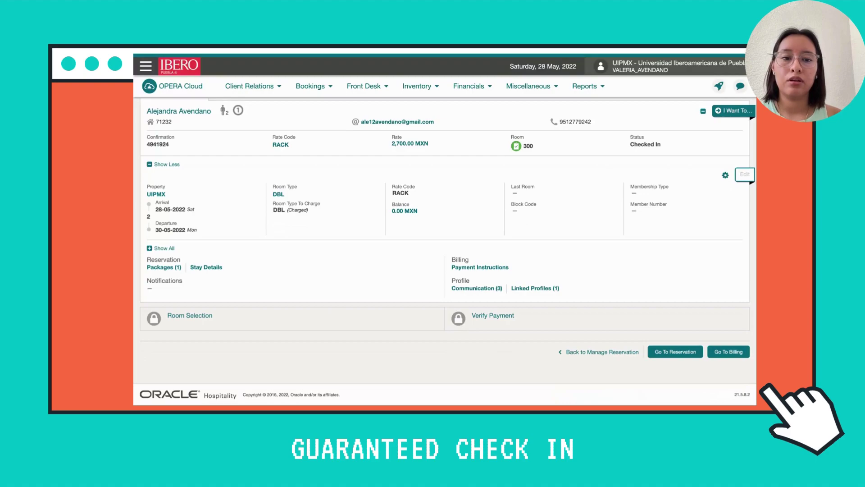
# - Verify the reservation status reads Checked In for room 300
pyautogui.moveTo(661, 145); pyautogui.dragTo(630, 136)
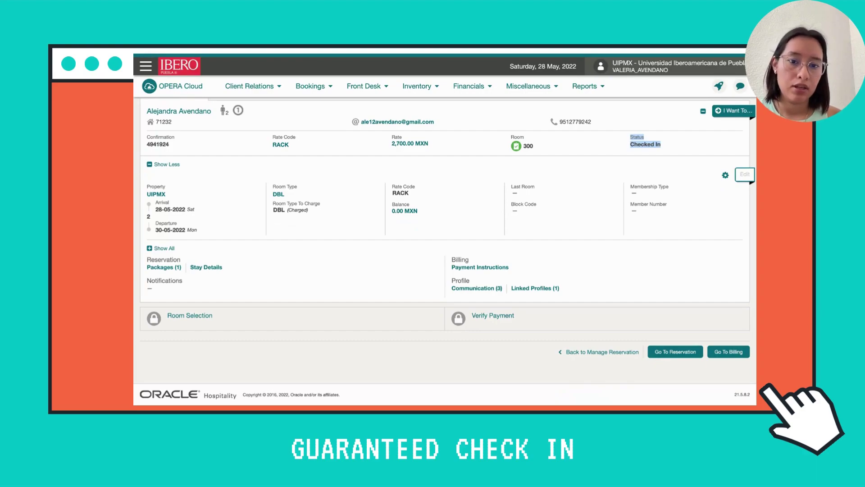
pyautogui.click(630, 136)
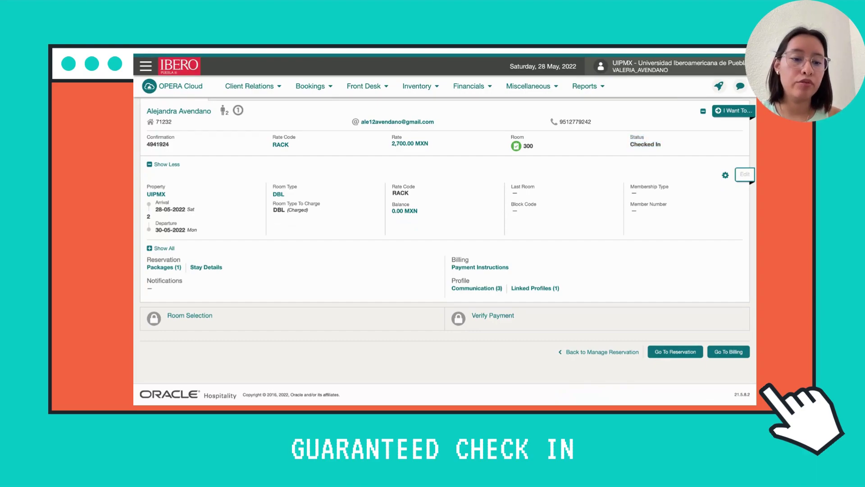
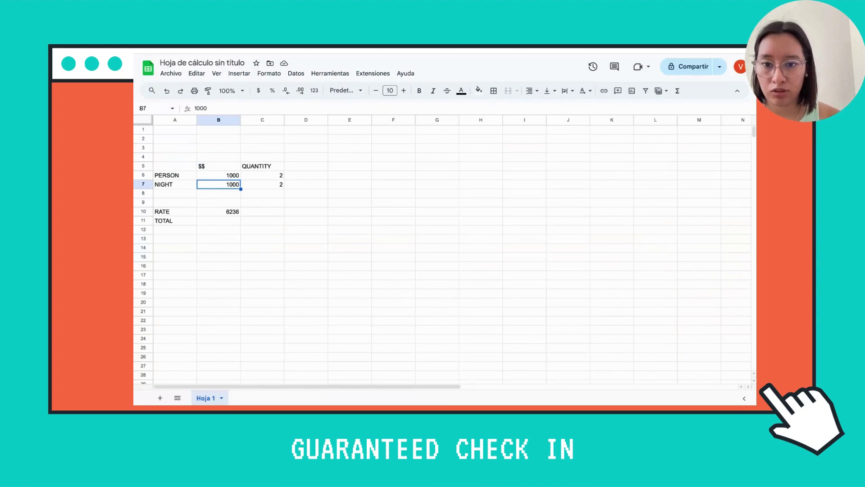
# - Enter =C6*B6 in E6 to get the PERSON subtotal of 2000
pyautogui.click(350, 185)
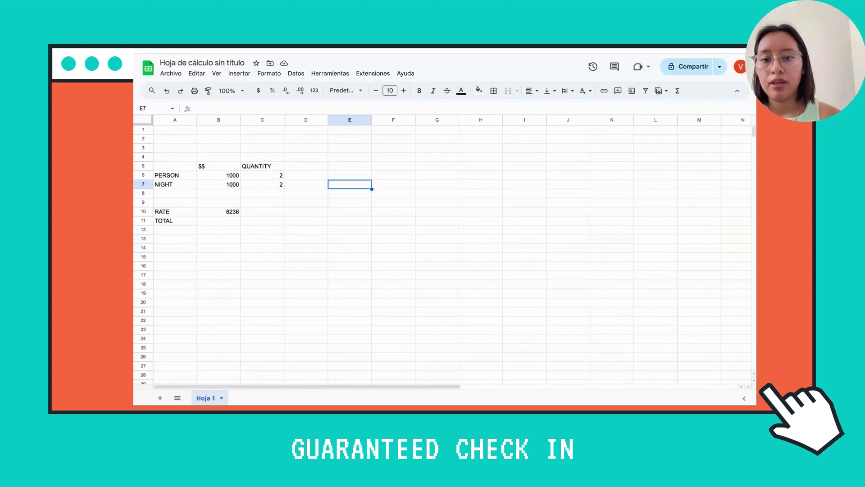
pyautogui.click(350, 176)
pyautogui.write('=')
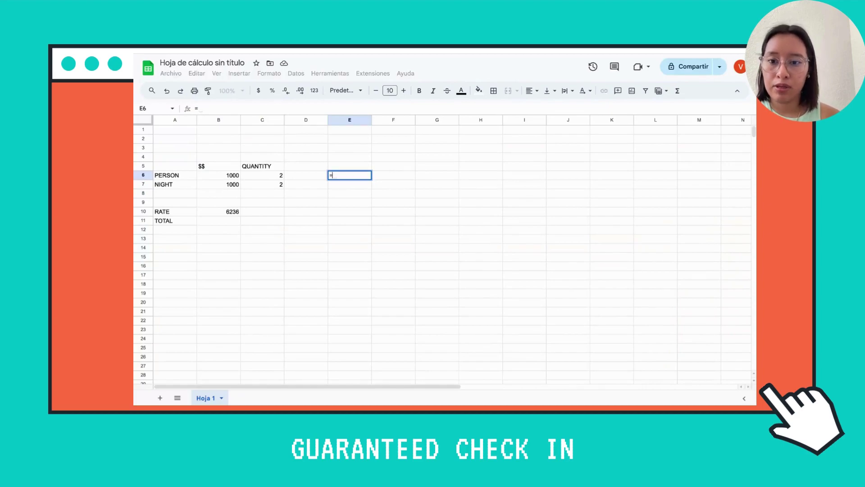
pyautogui.click(262, 175)
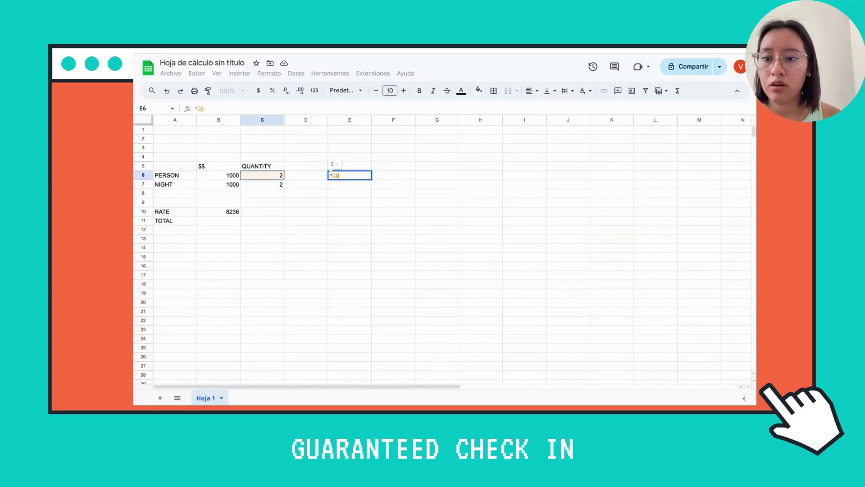
pyautogui.write('*')
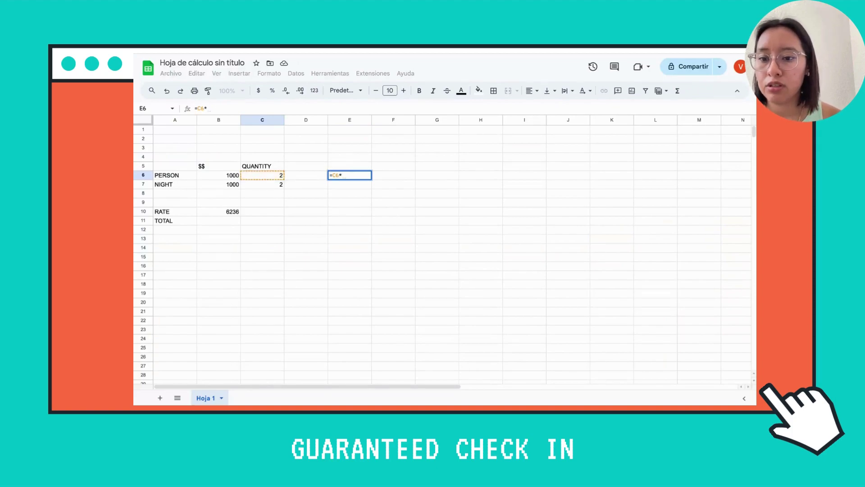
pyautogui.click(218, 176)
pyautogui.press('Return')
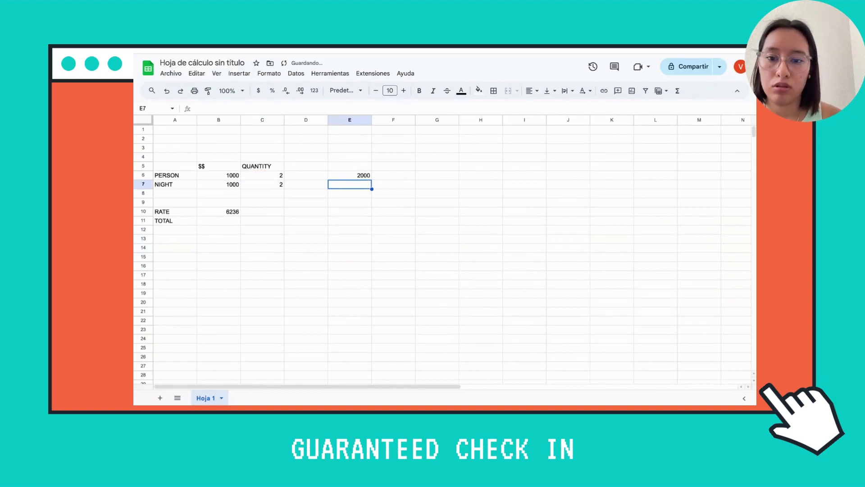
# - Fill E7 with the suggested =C7*B7 NIGHT subtotal of 2000 and review both subtotals
pyautogui.write('=')
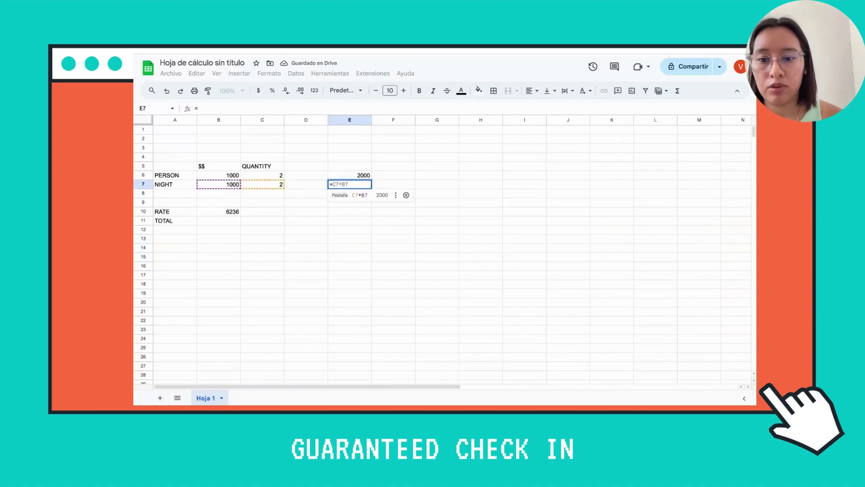
pyautogui.press('Tab')
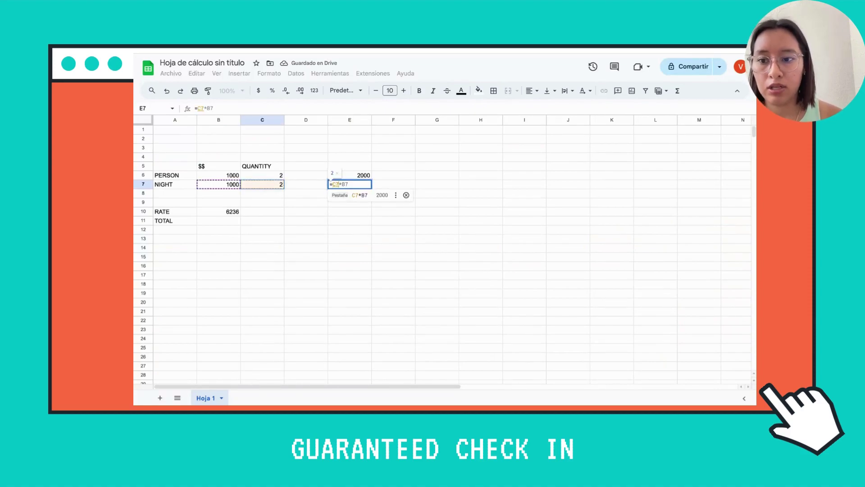
pyautogui.click(341, 184)
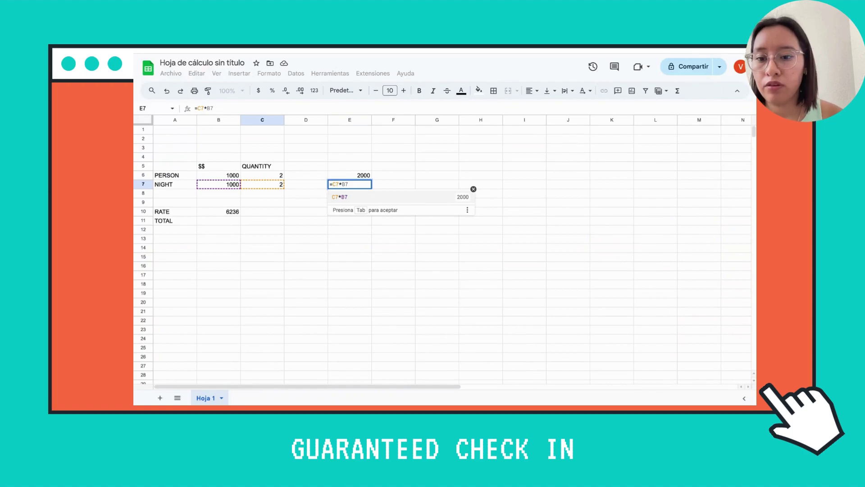
pyautogui.click(348, 184)
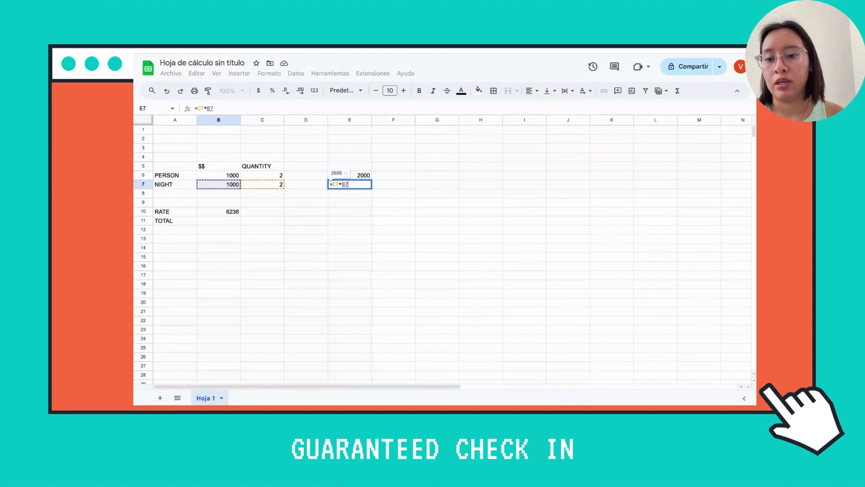
pyautogui.press('Return')
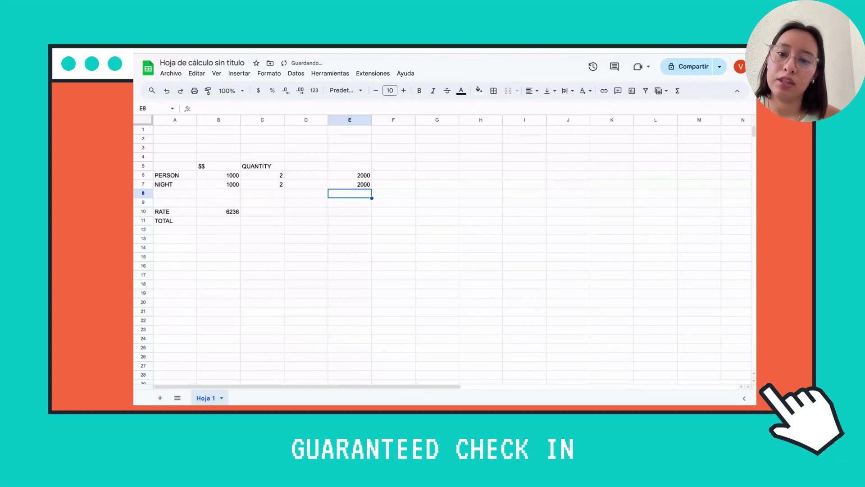
pyautogui.click(350, 175)
pyautogui.keyDown('shift'); pyautogui.click(349, 184); pyautogui.keyUp('shift')
pyautogui.click(350, 185)
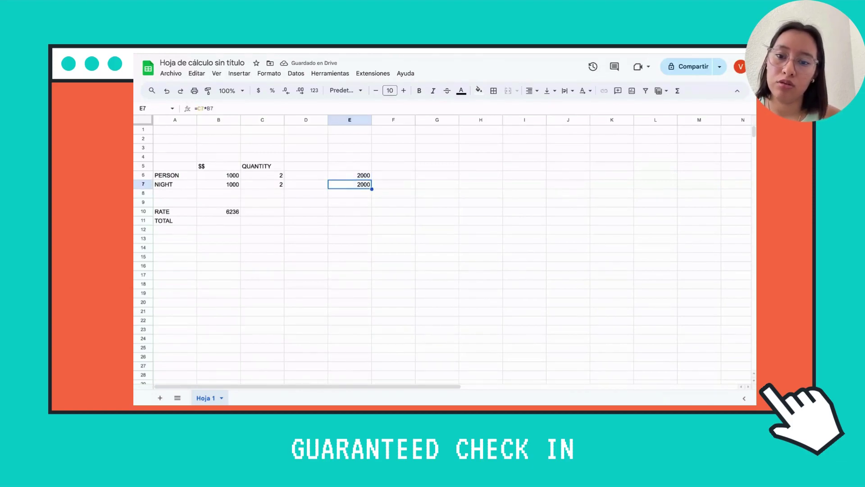
pyautogui.click(350, 211)
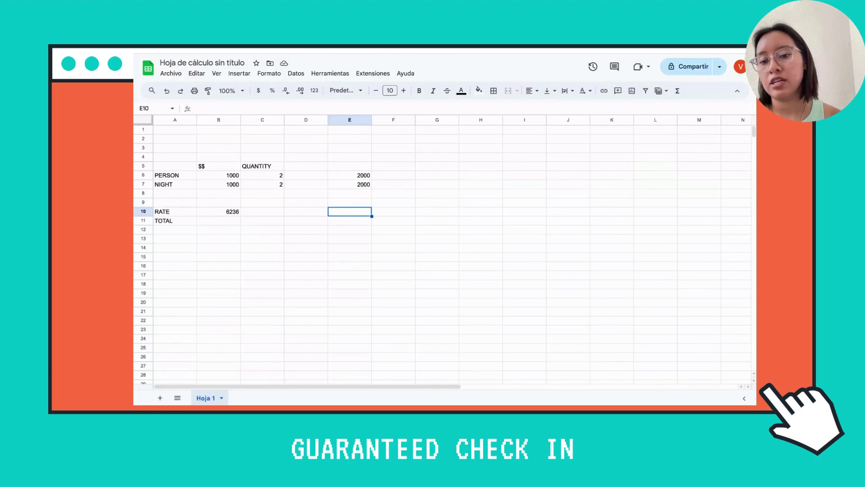
# - Enter =B10+E7+E6 in B11 so the TOTAL reads 10236
pyautogui.click(218, 220)
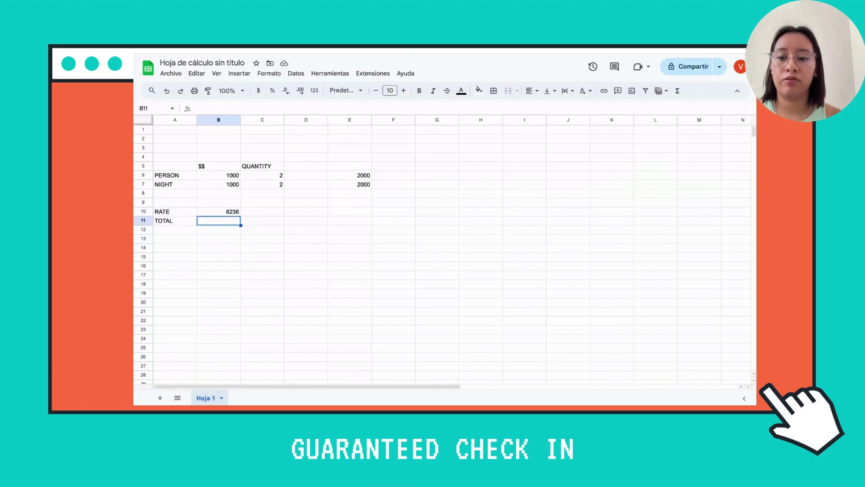
pyautogui.write('=')
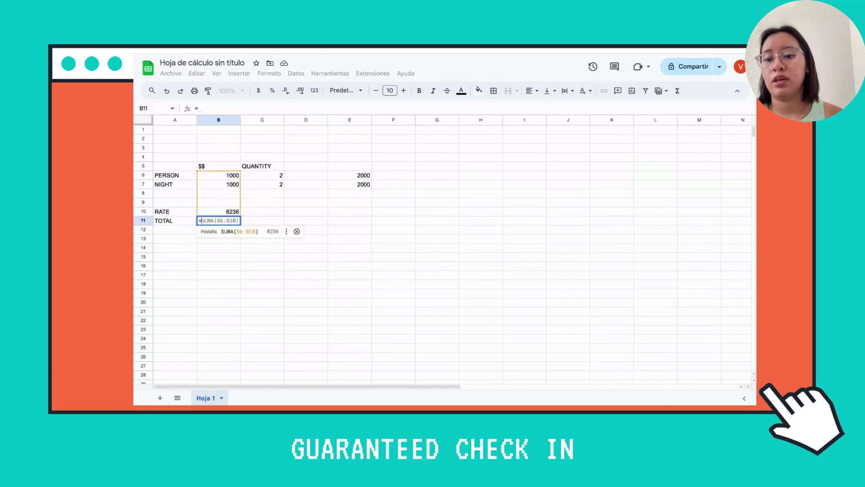
pyautogui.click(198, 213)
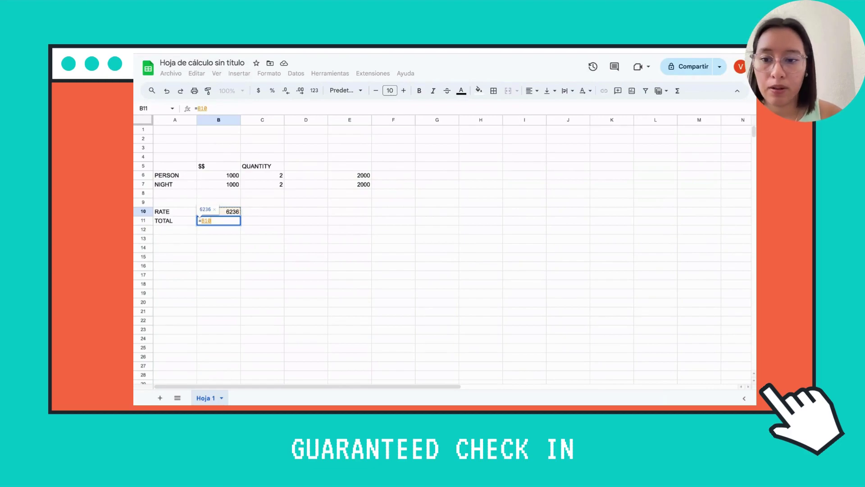
pyautogui.write('+')
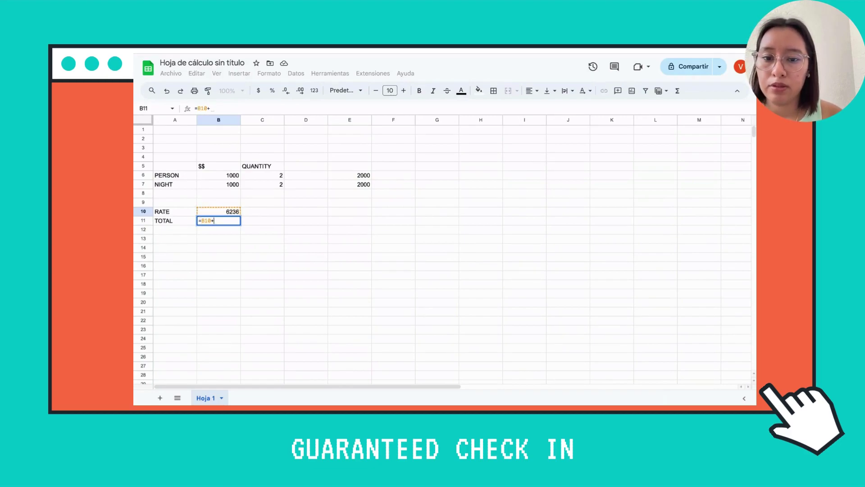
pyautogui.click(350, 184)
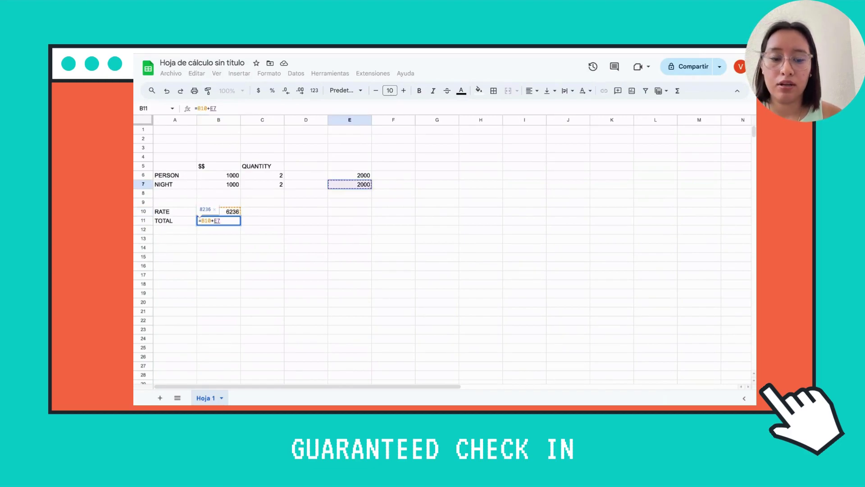
pyautogui.write('+')
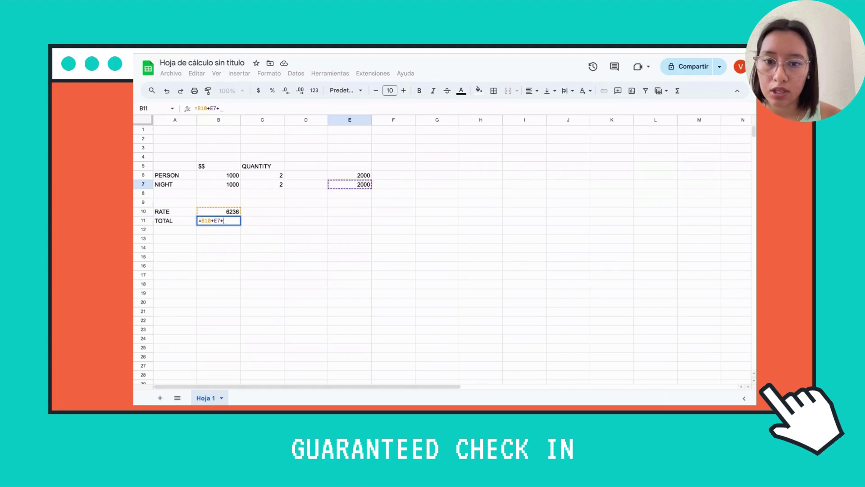
pyautogui.click(350, 175)
pyautogui.press('Return')
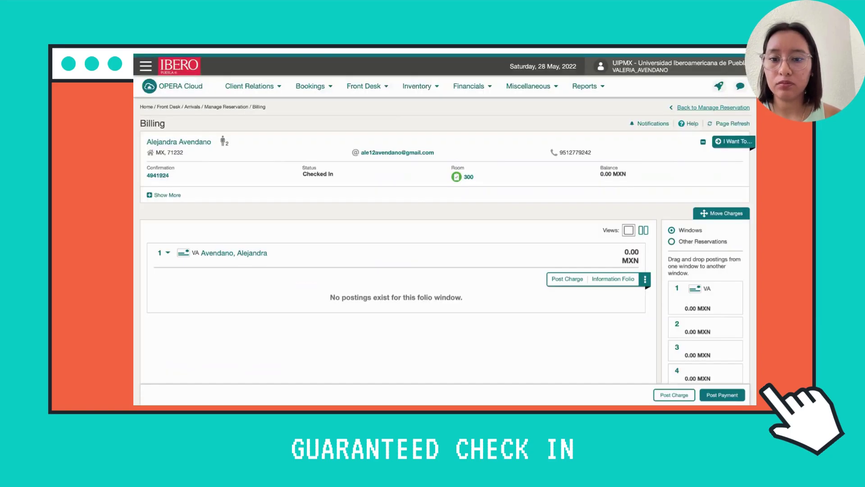
# - Show the I Want To… billing actions for the room 300 reservation
pyautogui.scroll(-1, 448, 242)
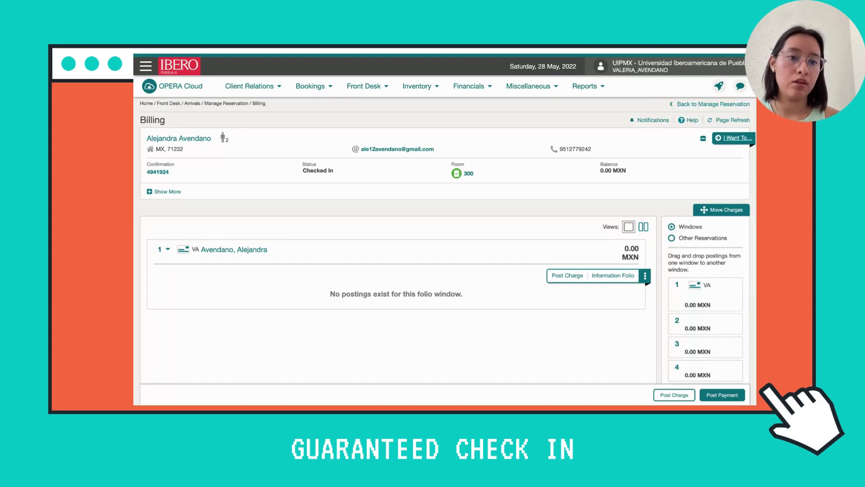
pyautogui.click(735, 138)
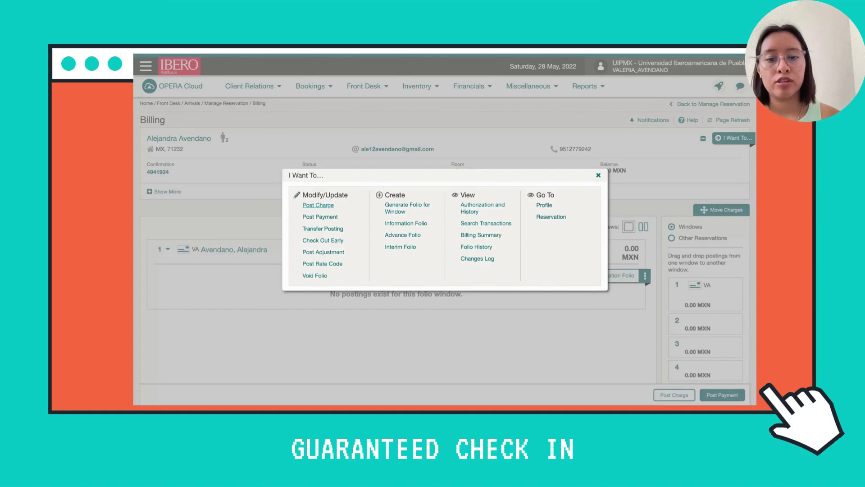
# - Open Authorization and History for the reservation's Visa card
pyautogui.doubleClick(468, 195)
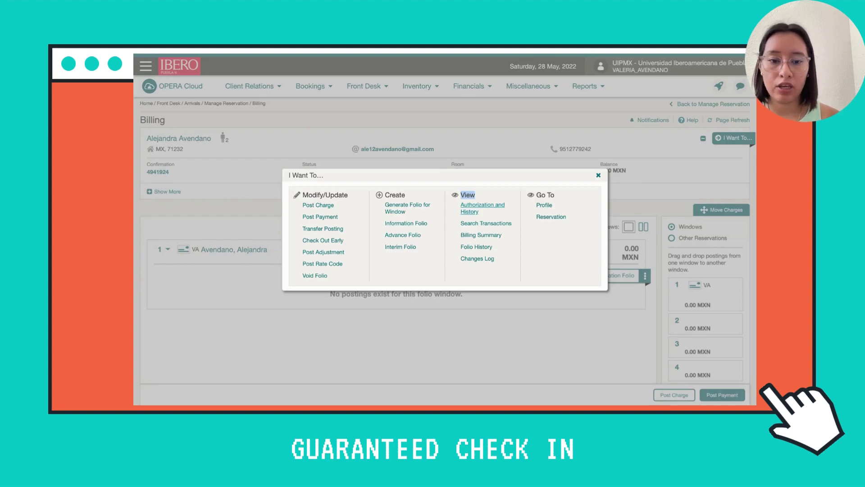
pyautogui.click(482, 205)
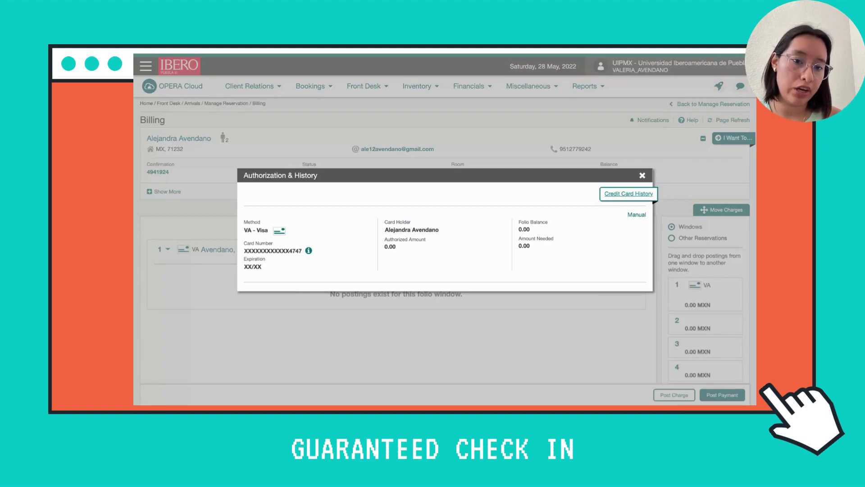
# - Run a manual Visa authorization for 10,236.00 with the approval code entered
pyautogui.click(636, 214)
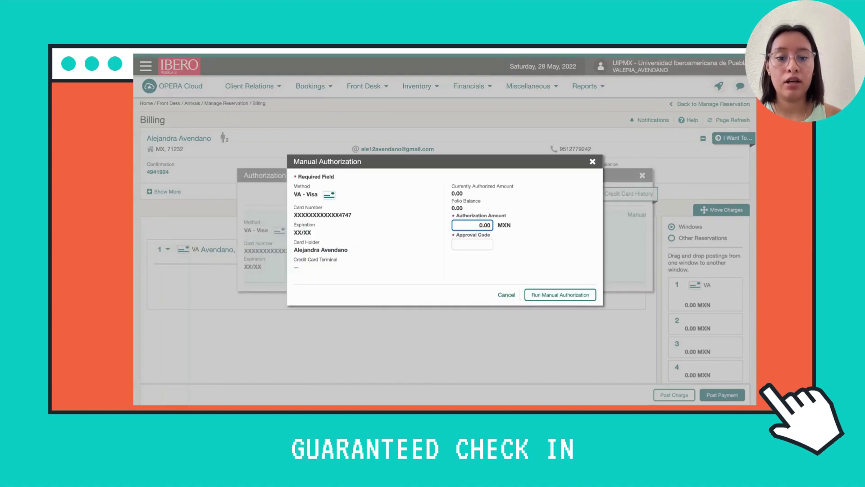
pyautogui.moveTo(506, 216); pyautogui.dragTo(456, 216)
pyautogui.click(479, 224)
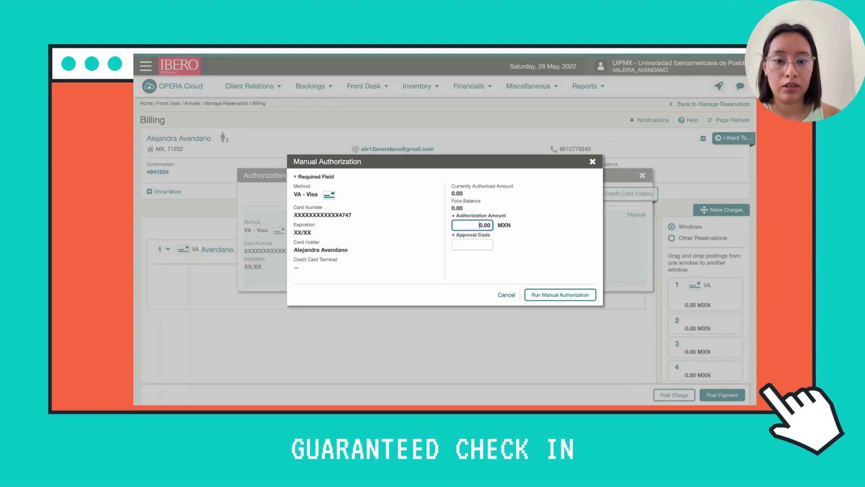
pyautogui.press('BackSpace')
pyautogui.press('BackSpace')
pyautogui.press('BackSpace')
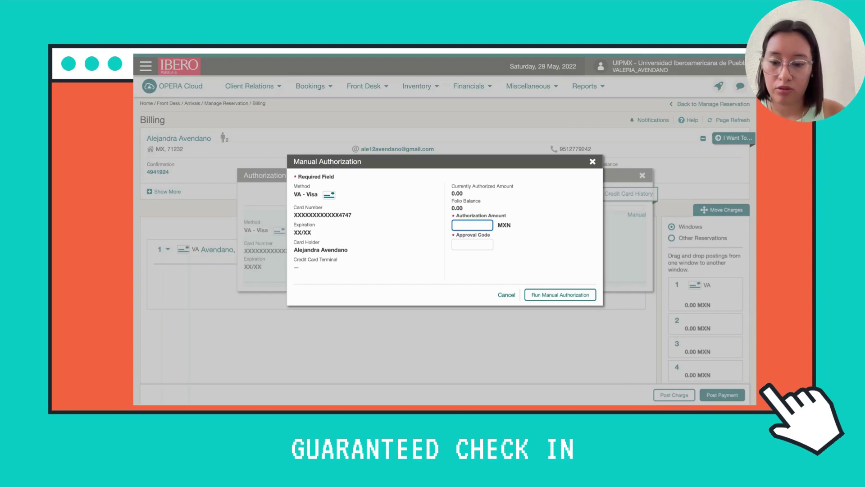
pyautogui.write('10')
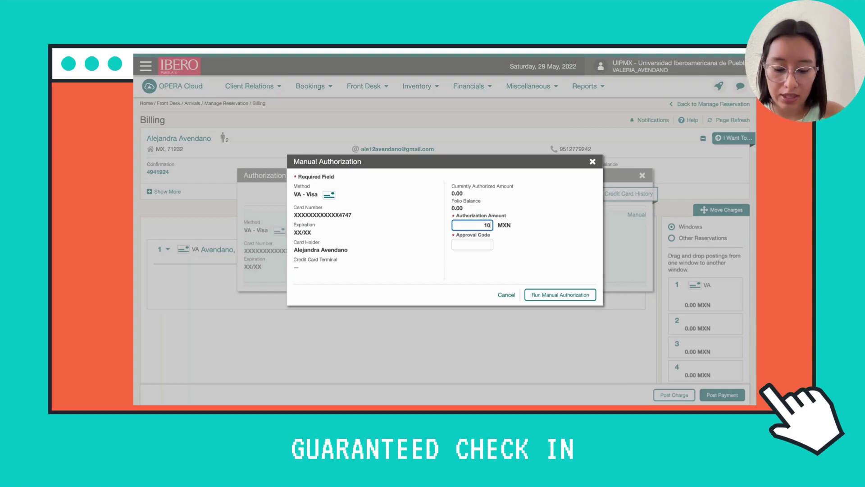
pyautogui.write('236')
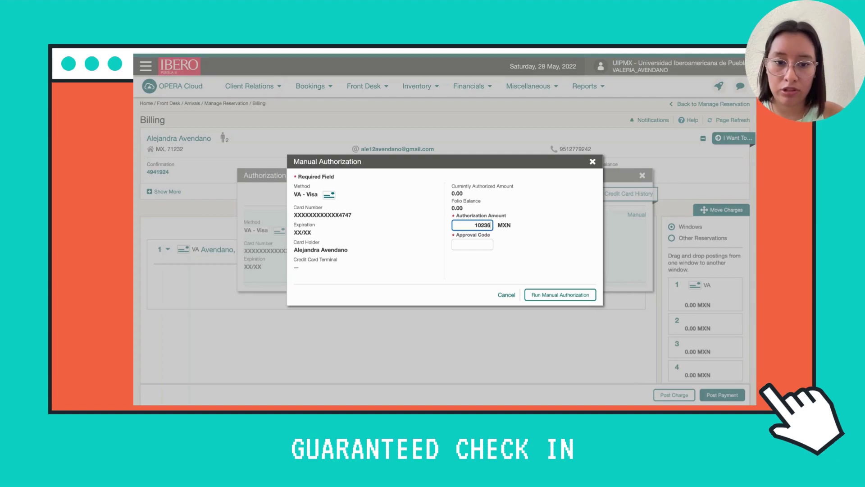
pyautogui.press('Tab')
pyautogui.click(472, 244)
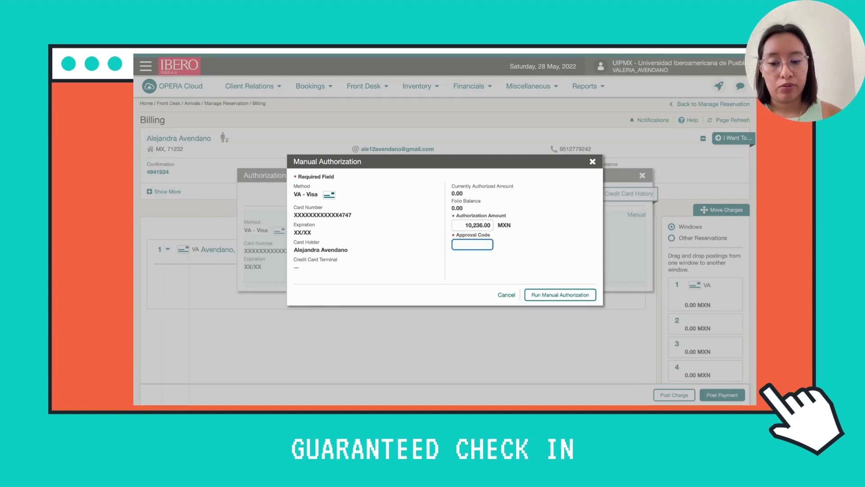
pyautogui.write('345')
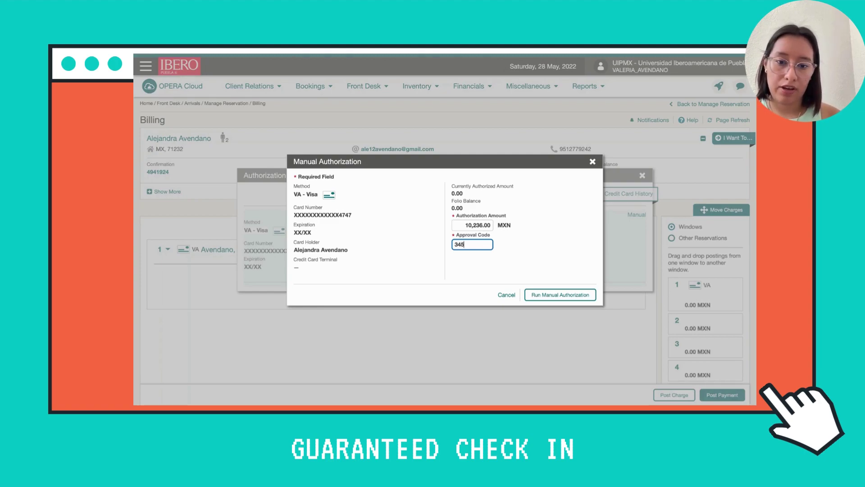
pyautogui.press('Tab')
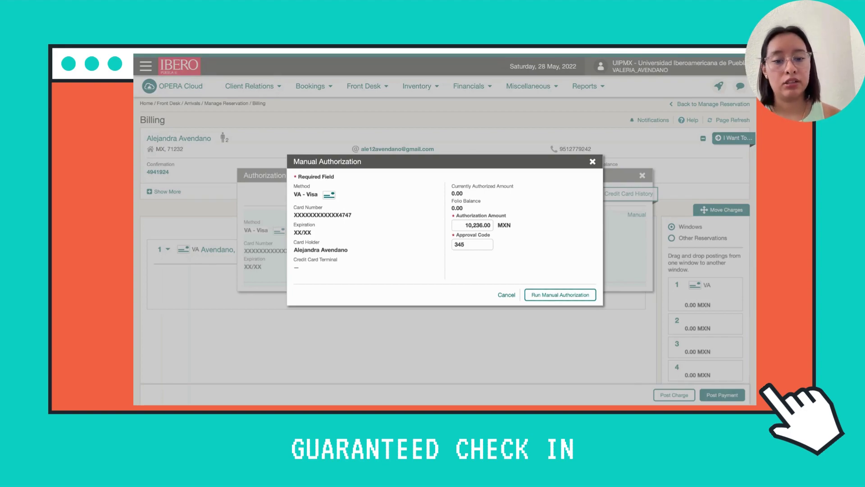
pyautogui.press('Return')
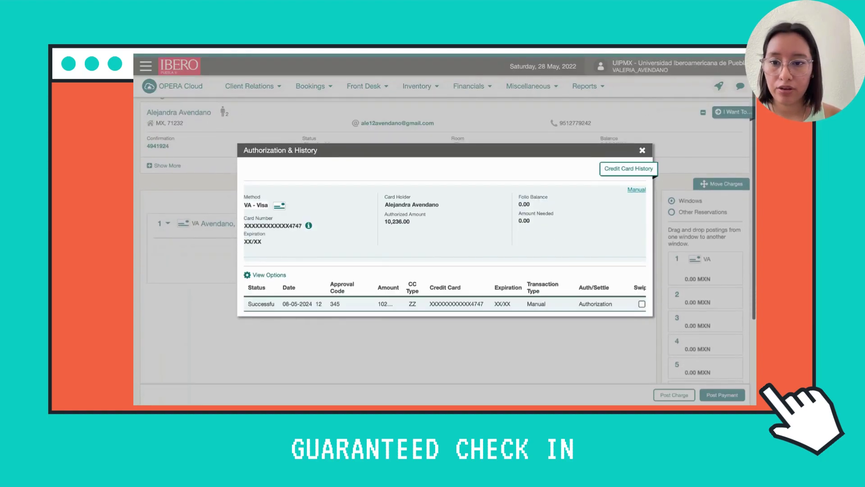
# - Check the 10,236.00 authorized amount and history columns, then close the dialog
pyautogui.doubleClick(397, 222)
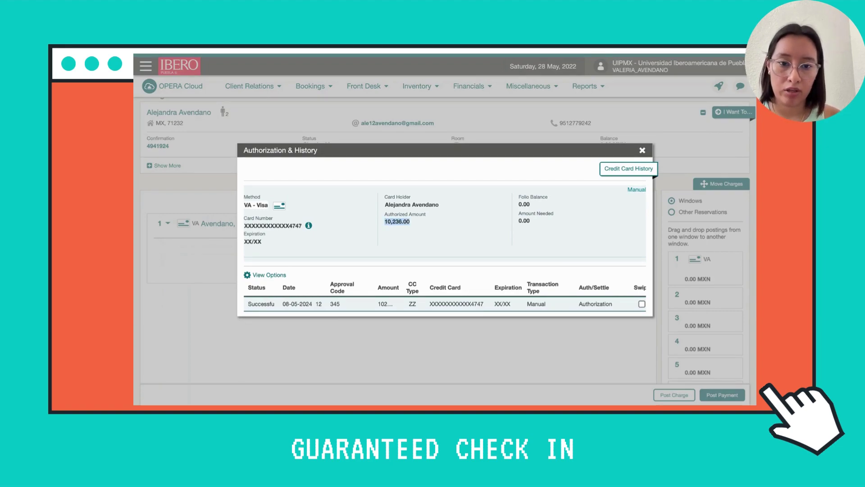
pyautogui.hscroll(5, 445, 295)
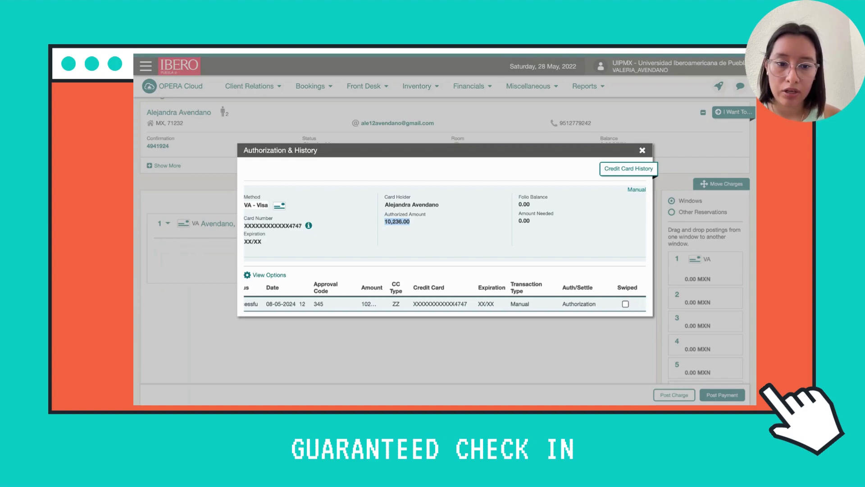
pyautogui.hscroll(-5, 445, 295)
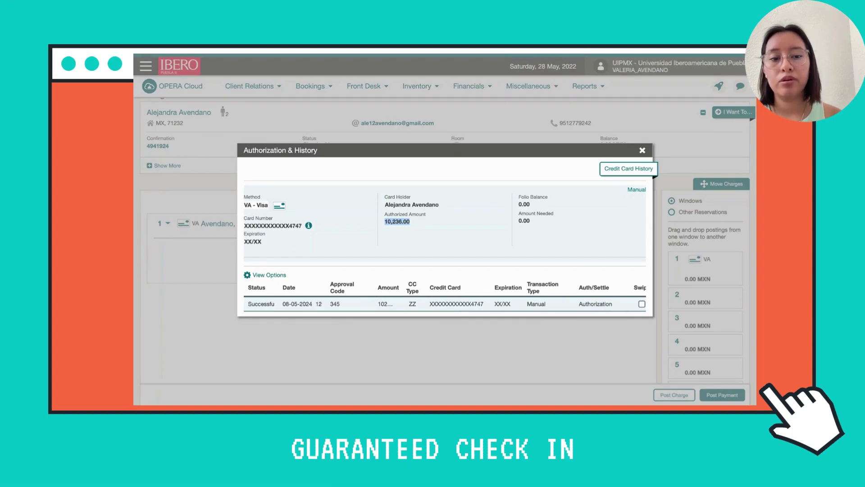
pyautogui.press('Escape')
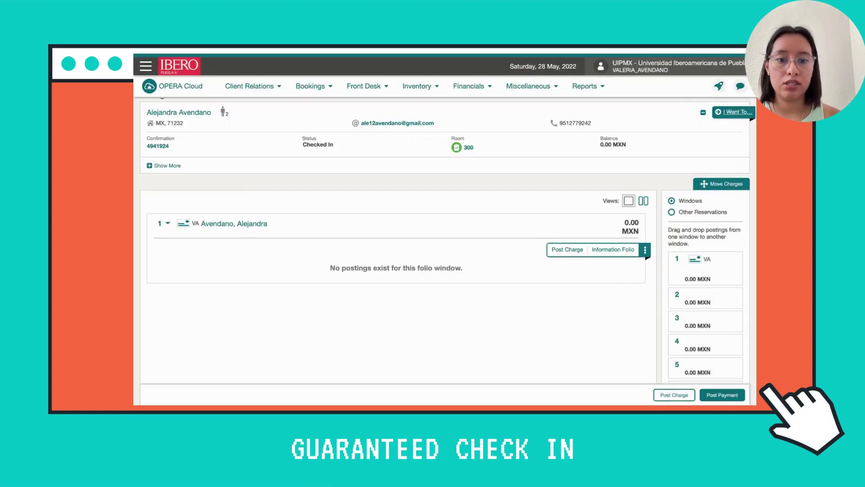
pyautogui.scroll(-1, 447, 239)
pyautogui.scroll(3, 448, 240)
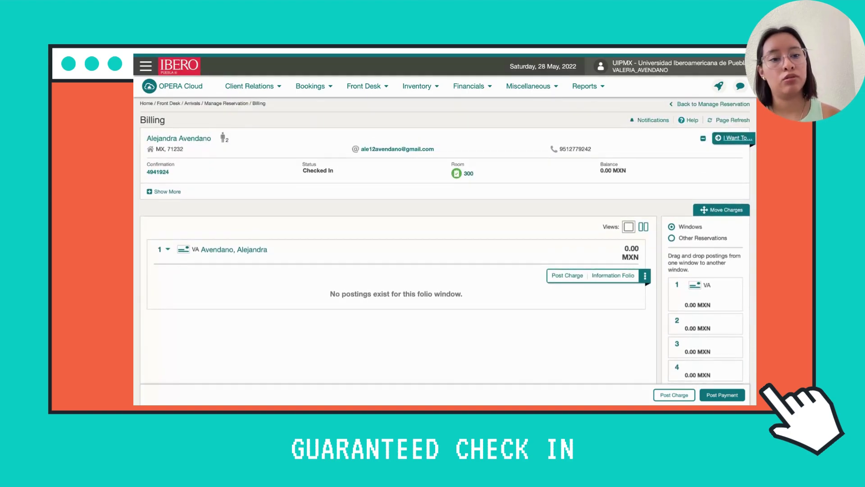
pyautogui.click(734, 138)
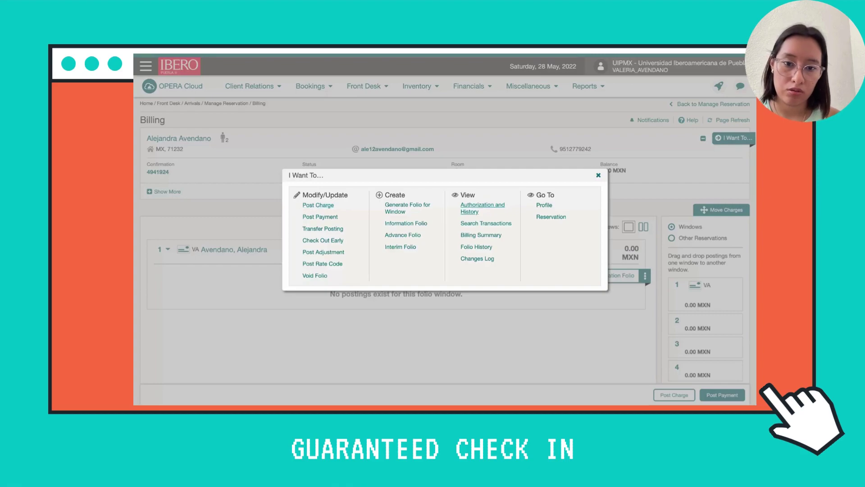
pyautogui.click(483, 205)
pyautogui.moveTo(410, 247); pyautogui.dragTo(384, 239)
pyautogui.click(384, 239)
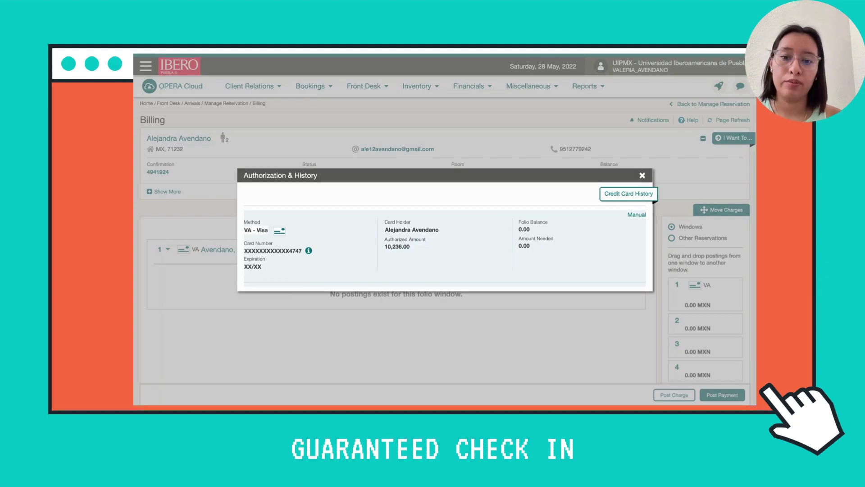
pyautogui.press('Escape')
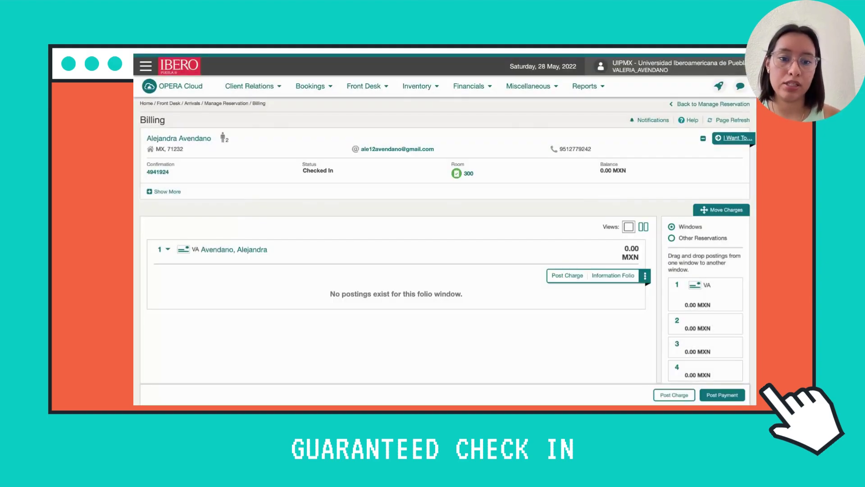
pyautogui.scroll(-1, 448, 241)
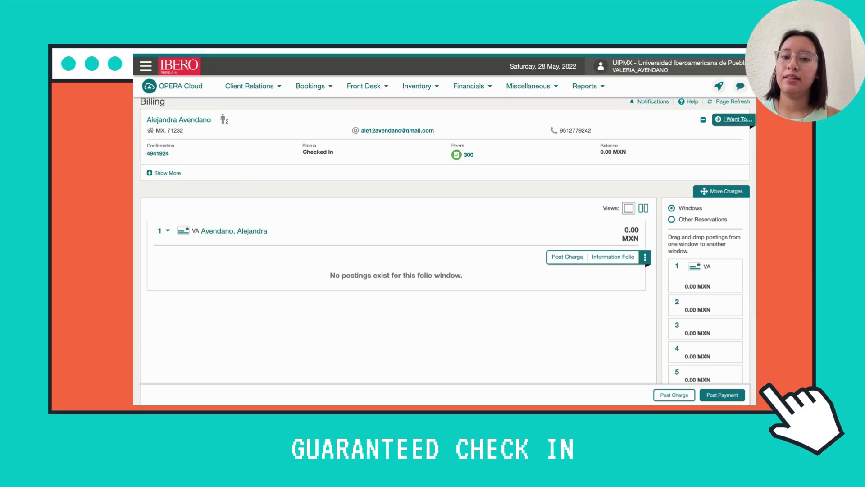
pyautogui.moveTo(334, 152); pyautogui.dragTo(302, 145)
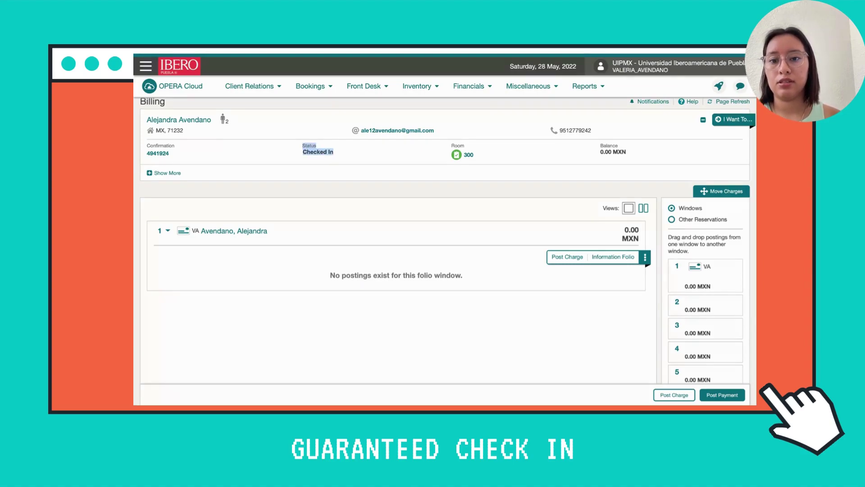
pyautogui.moveTo(474, 155); pyautogui.dragTo(451, 145)
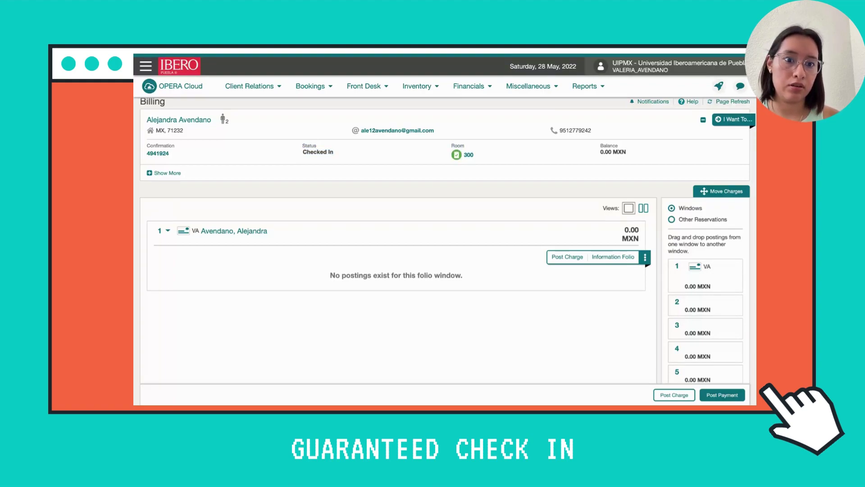
pyautogui.moveTo(626, 152); pyautogui.dragTo(600, 145)
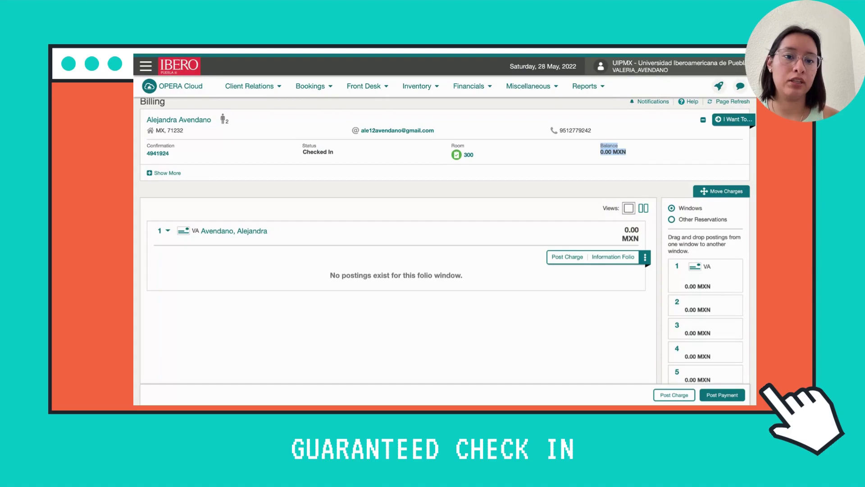